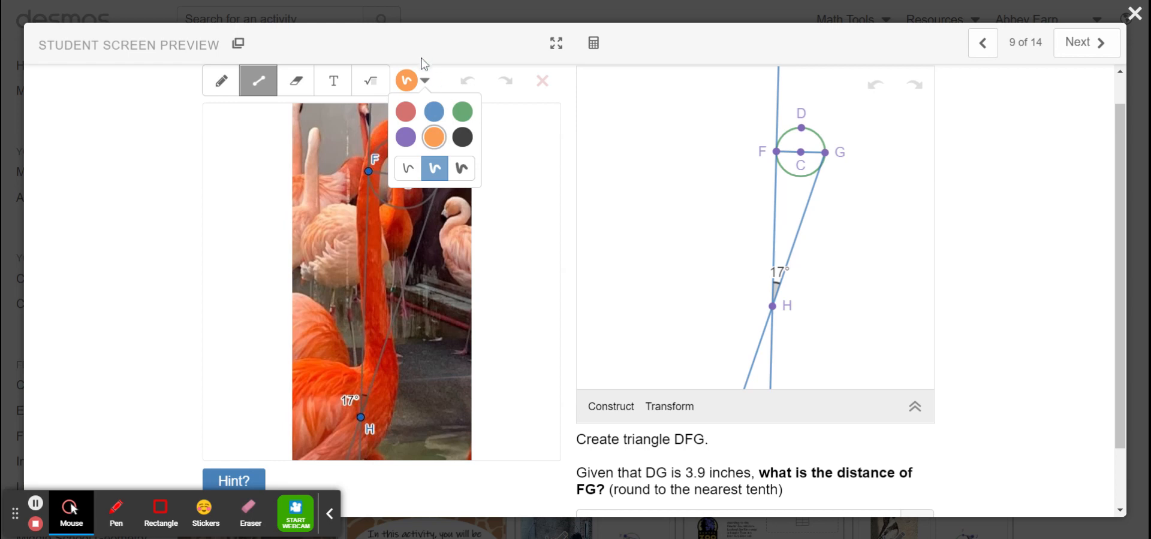
Trace triangle FGH on the flamingo photo with orange straight lines along FH, HG and FG
click(436, 67)
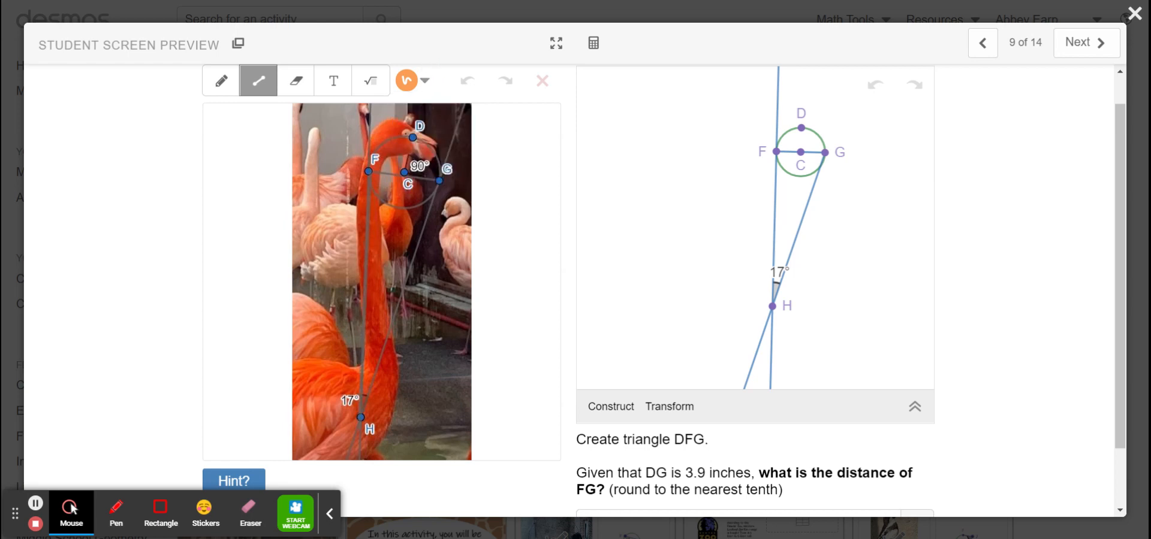
drag(369, 171, 360, 423)
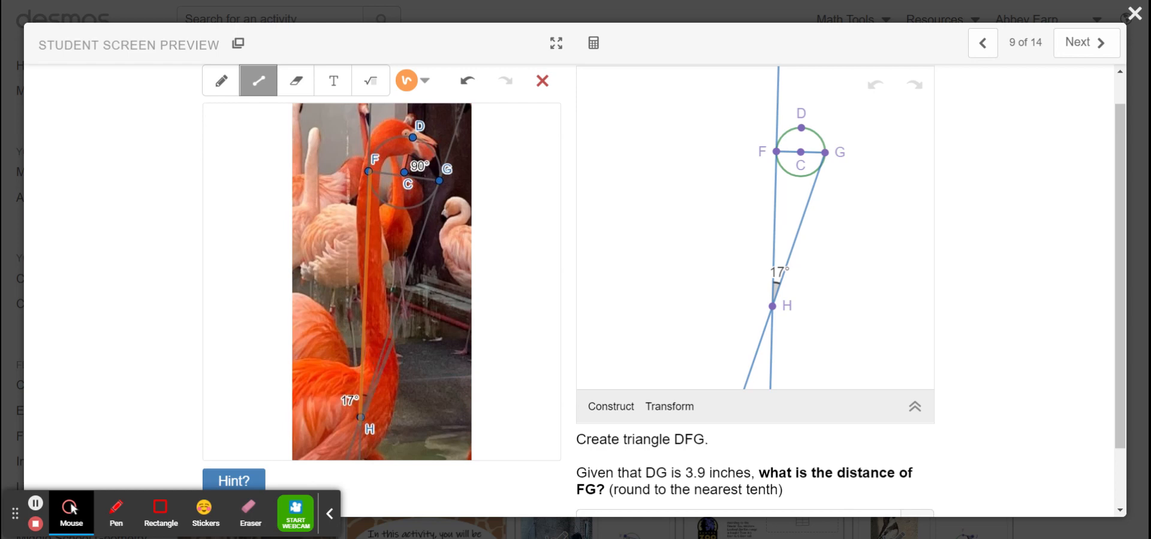
drag(360, 420, 368, 172)
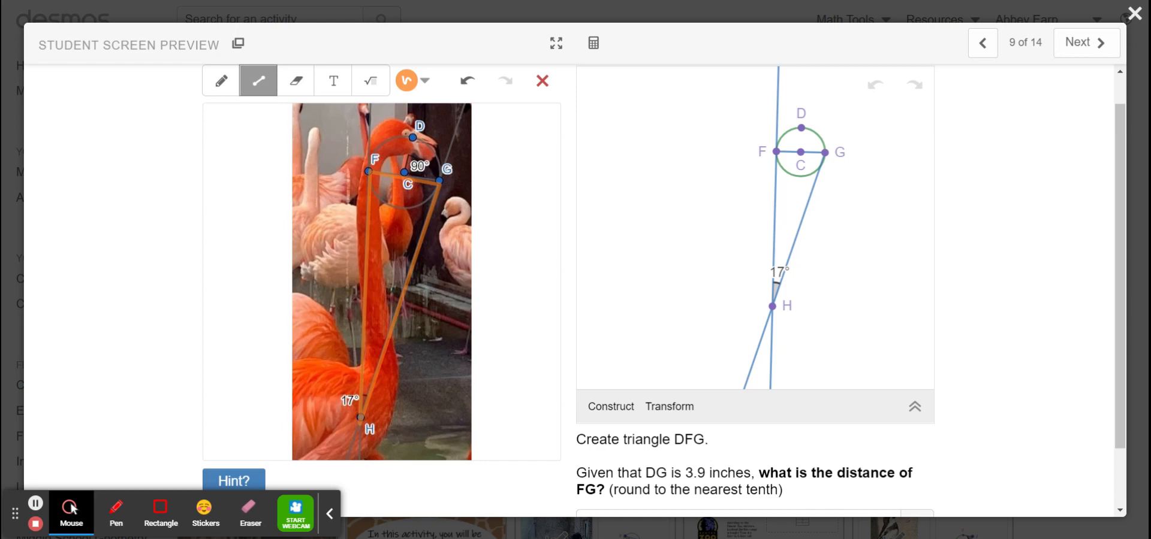
Highlight the "Create triangle DFG" instruction and show the construction tools for the geometry figure
scroll(642, 364, down, 1)
scroll(447, 380, up, 1)
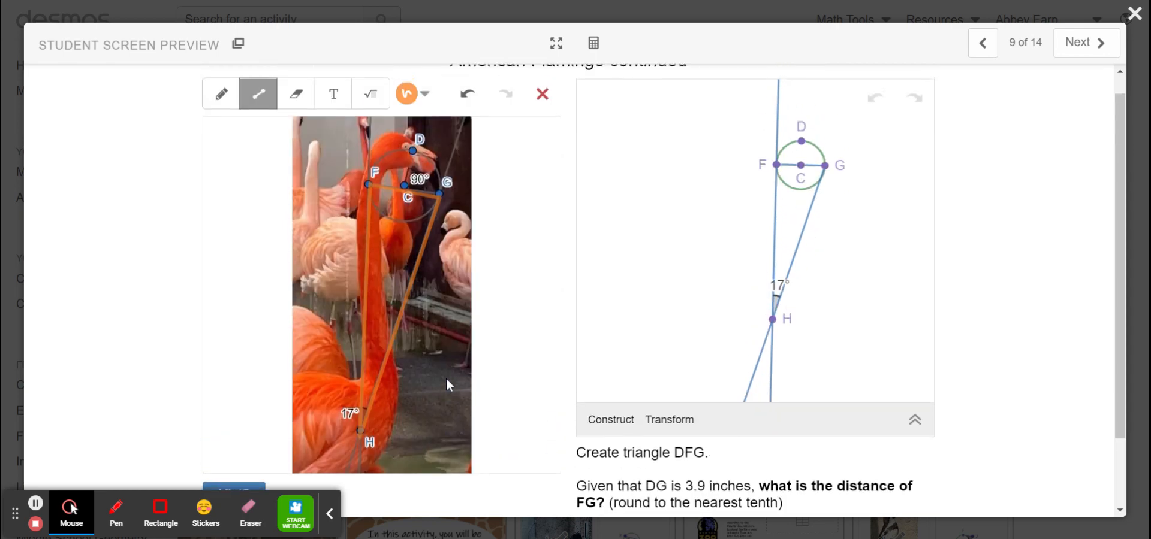
scroll(447, 383, down, 1)
drag(575, 383, 709, 383)
scroll(709, 383, up, 1)
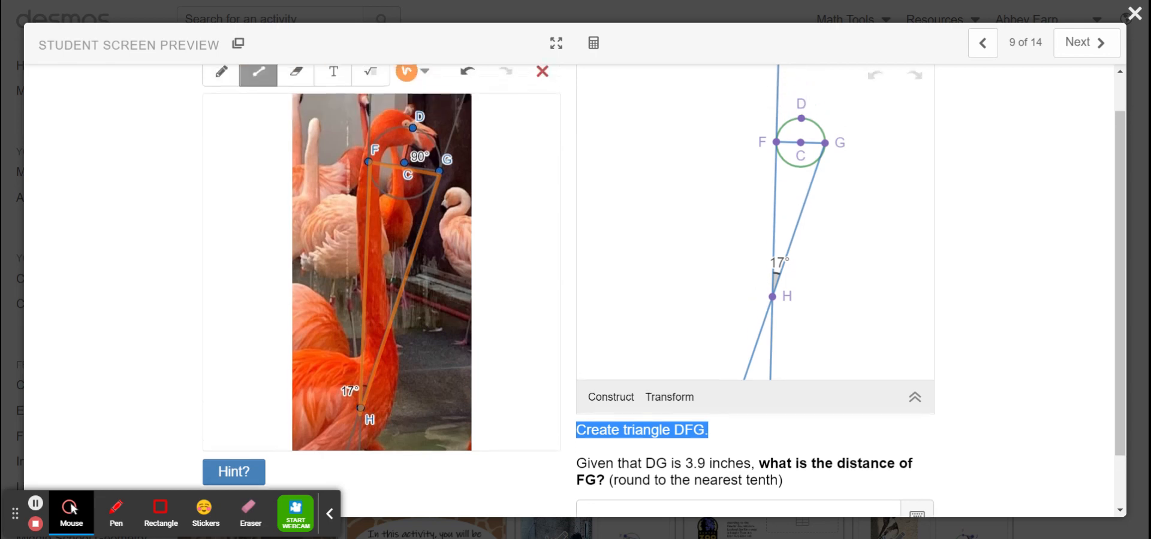
scroll(664, 290, up, 1)
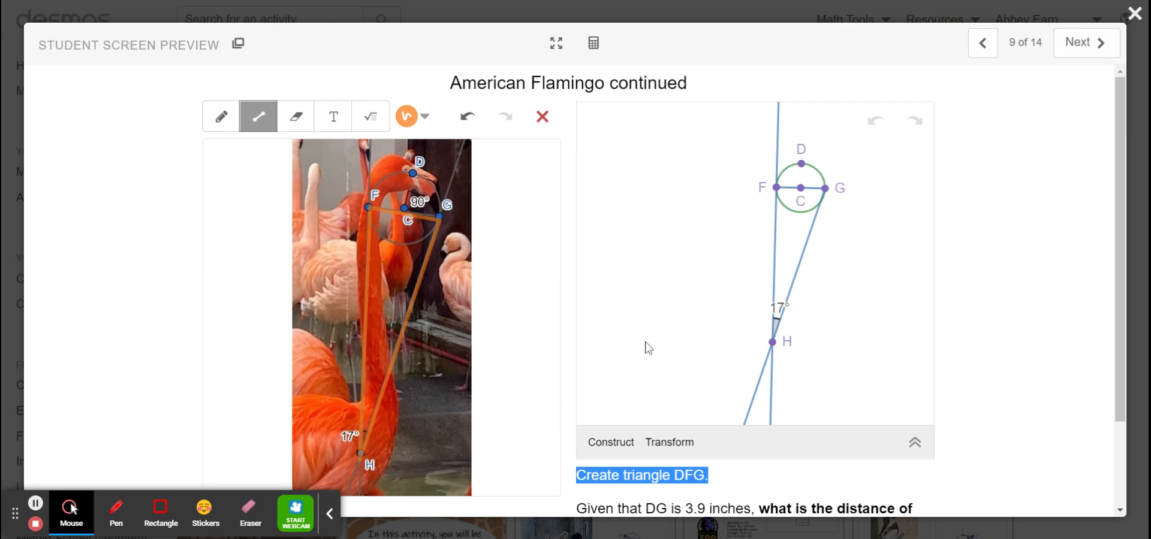
click(609, 444)
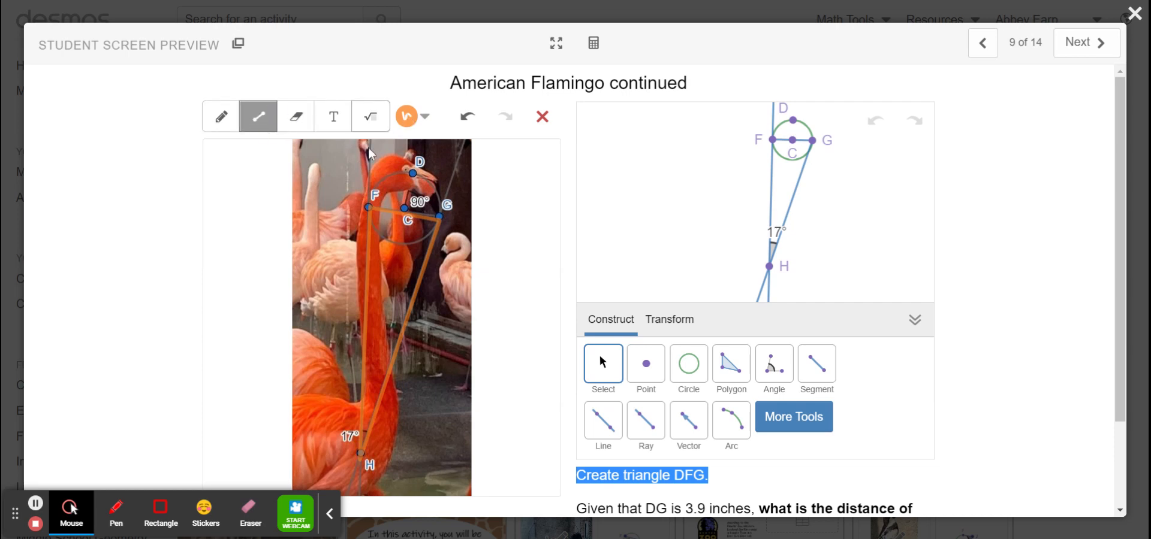
Change the sketch colour to green and trace triangle DFG on the flamingo photo with straight lines
click(421, 119)
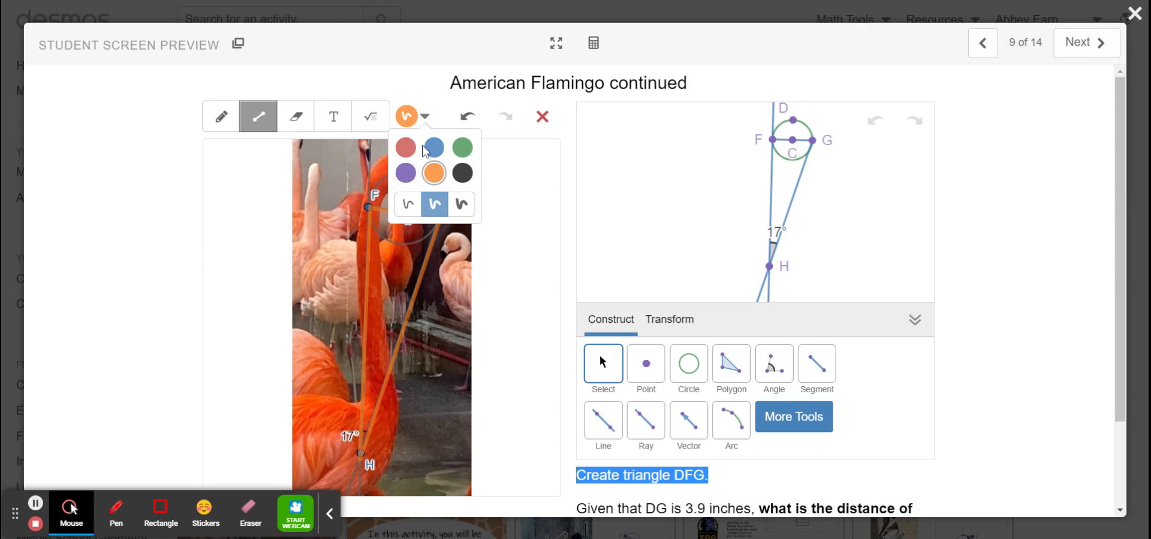
click(462, 147)
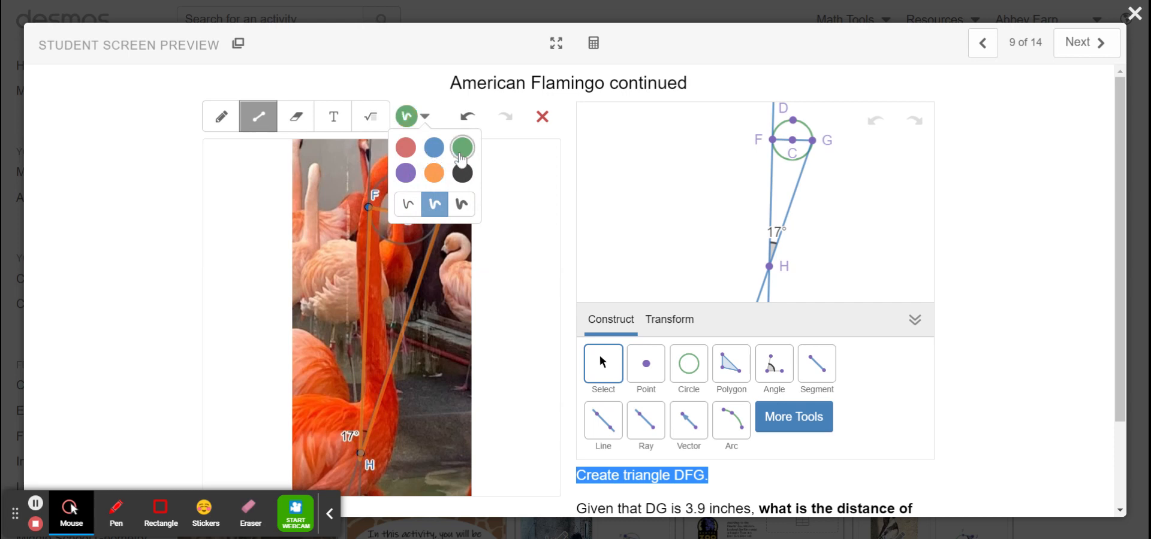
click(285, 77)
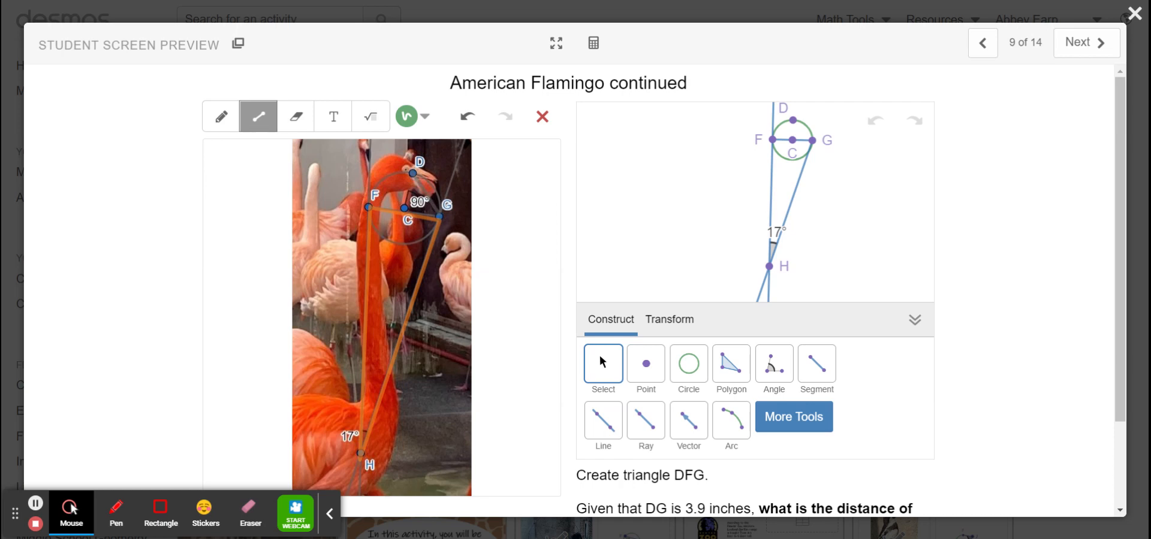
scroll(575, 288, down, 1)
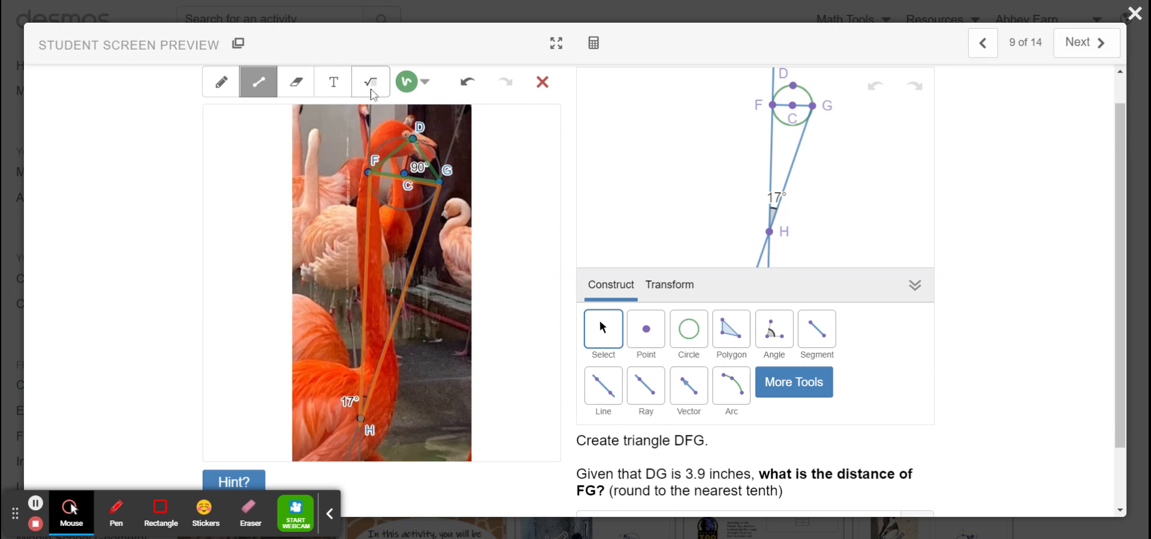
Label side DG on the flamingo photo with the math text 3.9
click(371, 84)
click(429, 147)
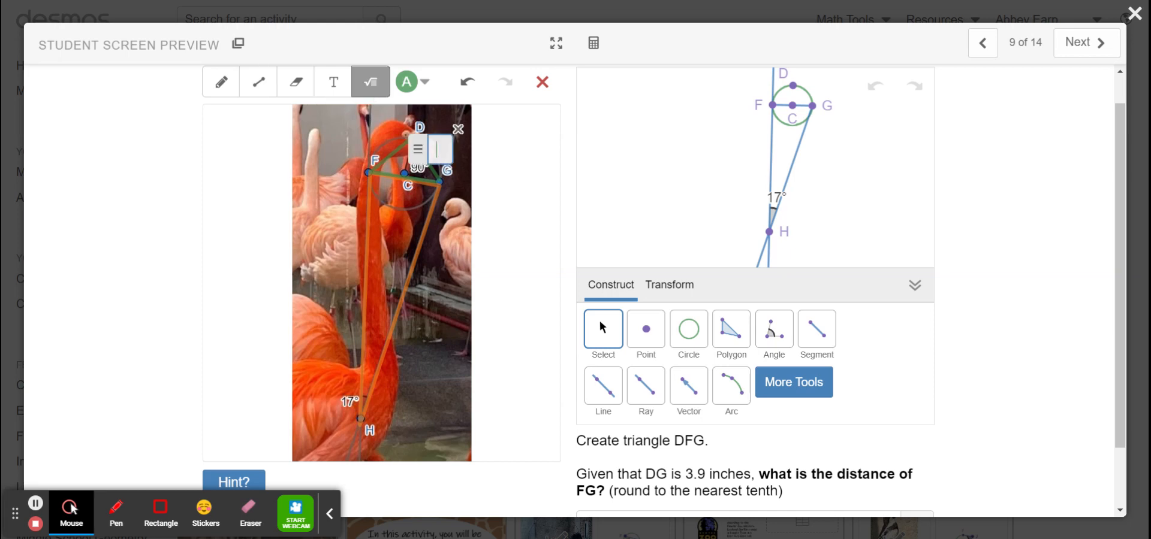
text(3.9)
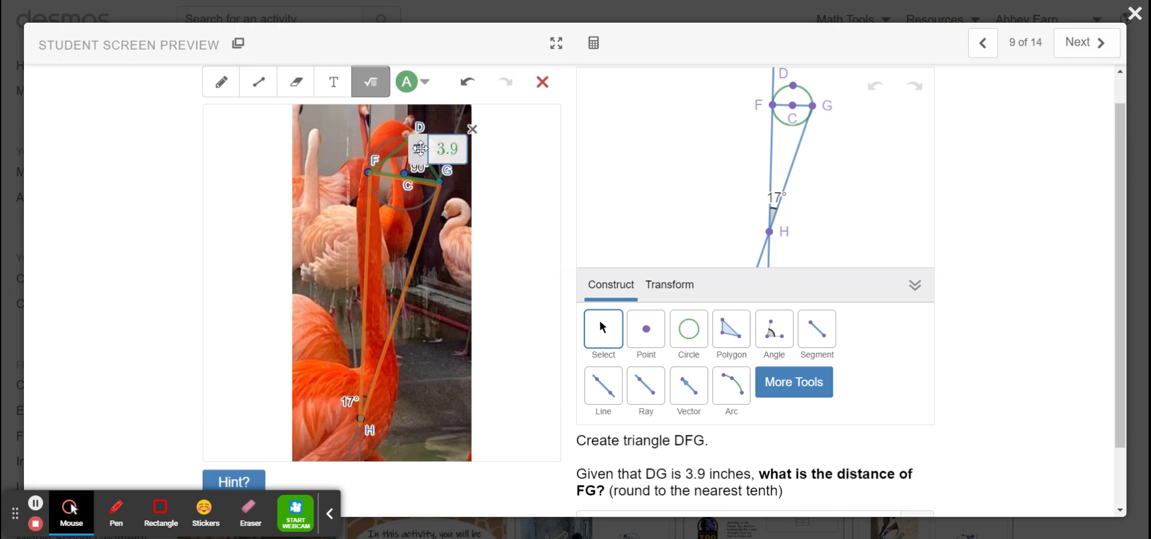
click(497, 210)
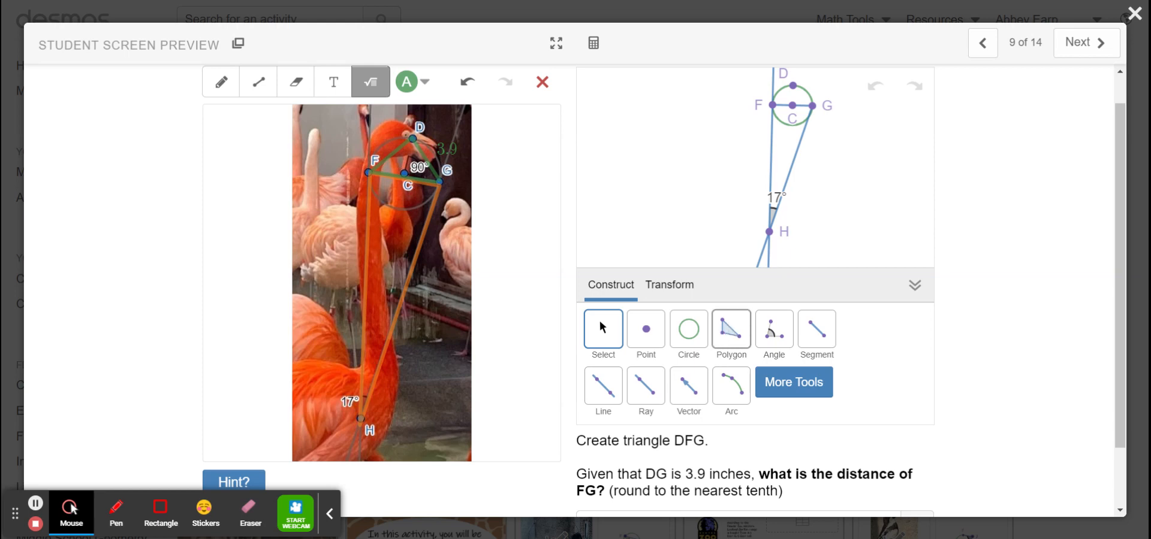
Construct triangle DFG in the geometry figure as a polygon through points D, F and G
click(730, 329)
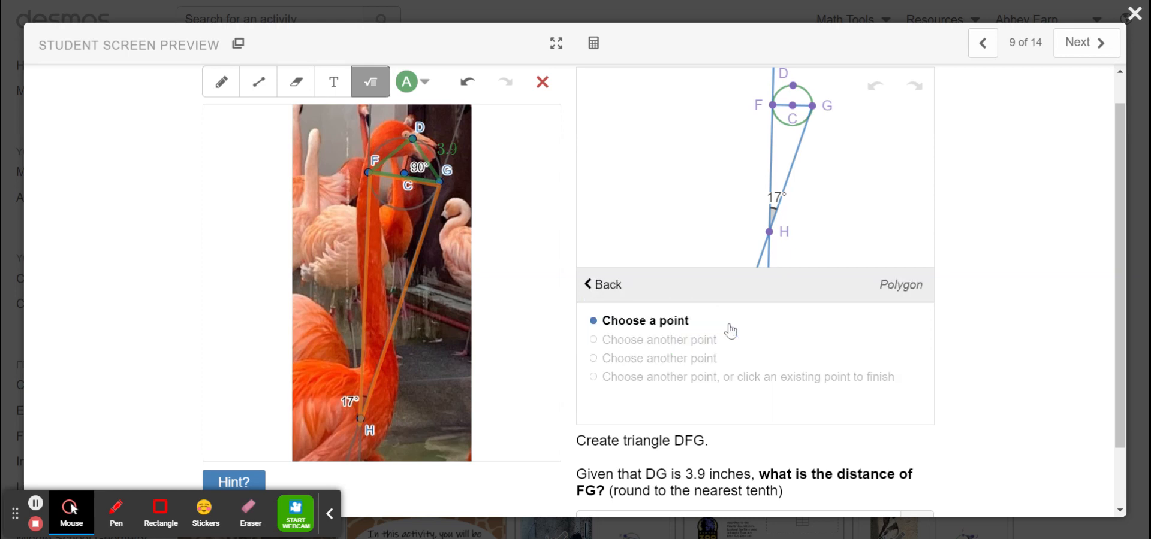
click(793, 87)
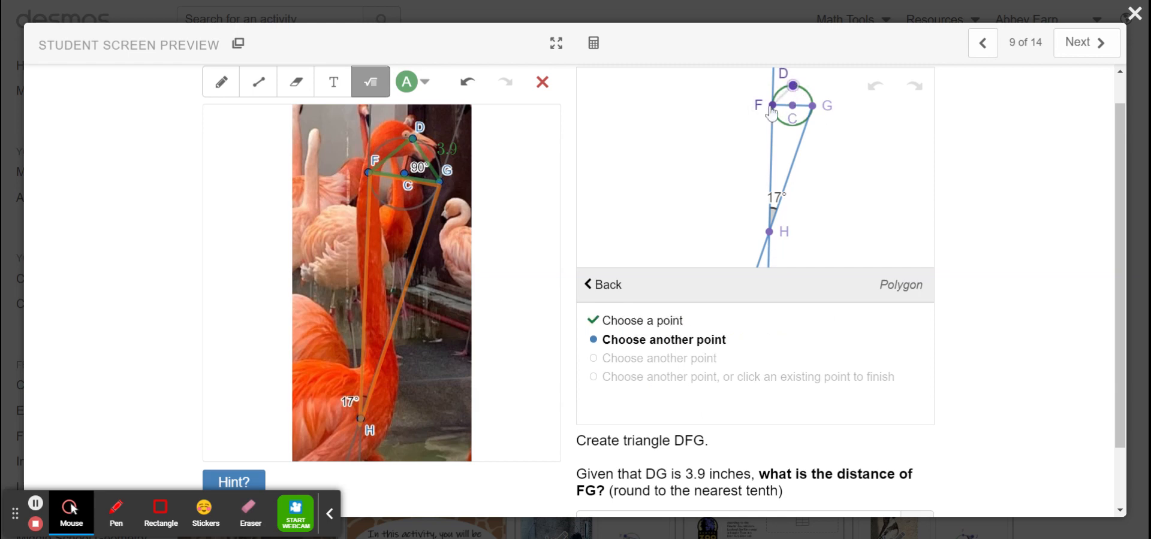
click(772, 106)
click(812, 106)
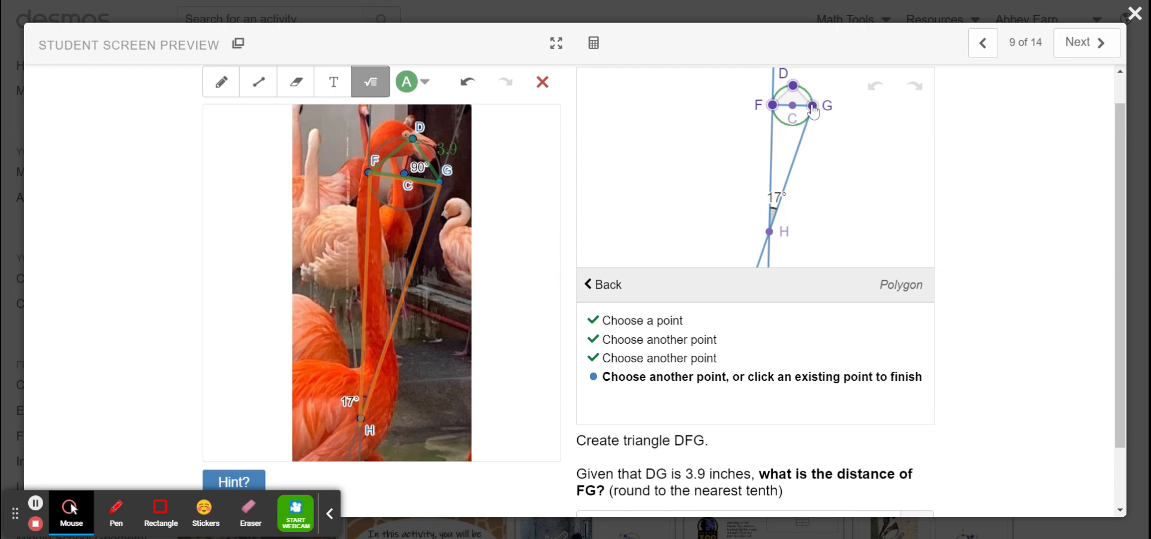
click(793, 86)
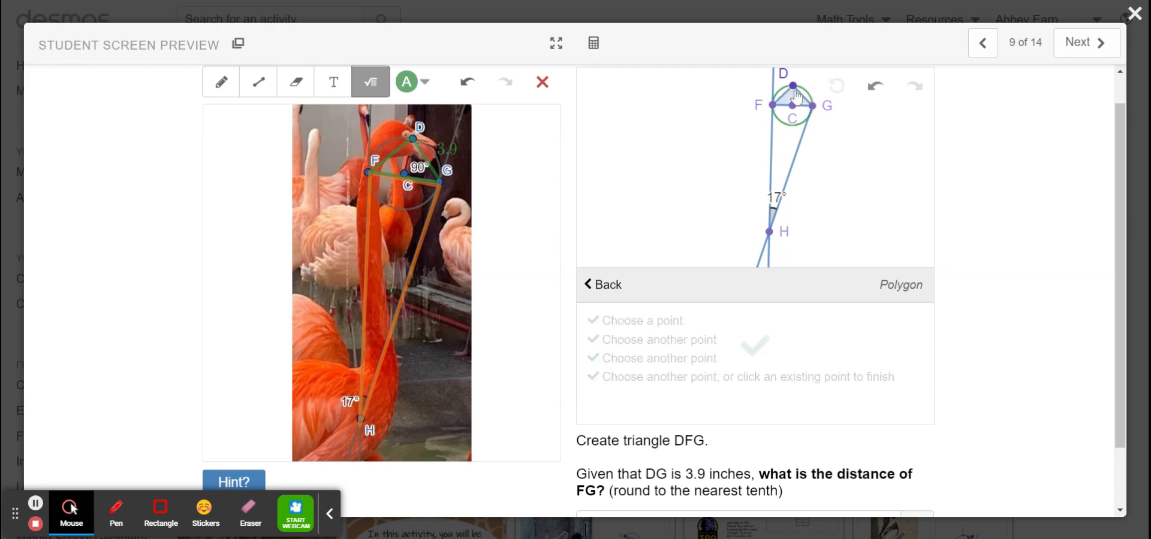
click(586, 287)
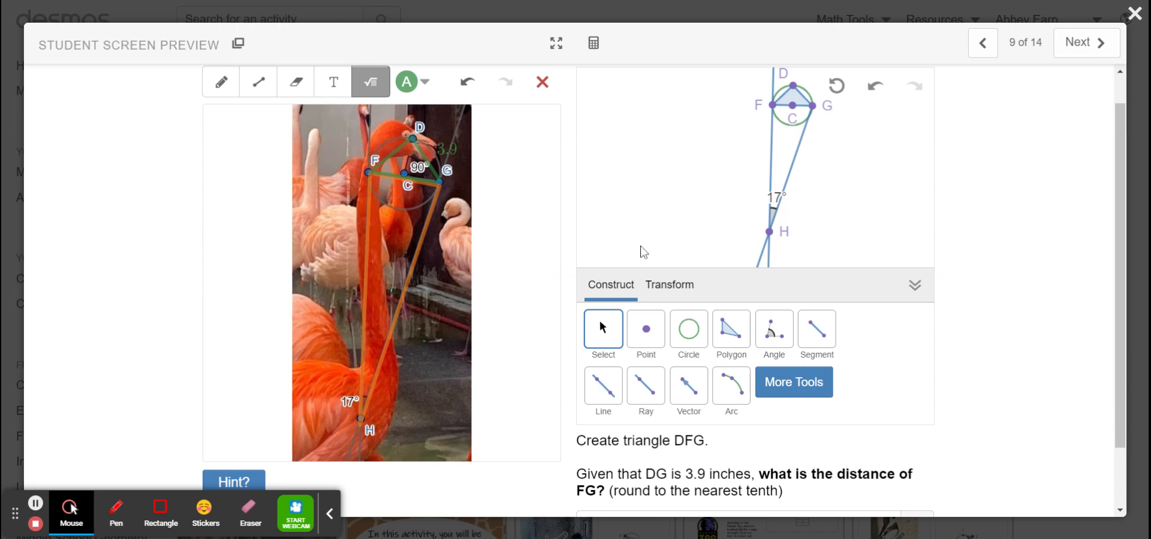
Measure angle FDG in the geometry figure, with D as the vertex
click(773, 329)
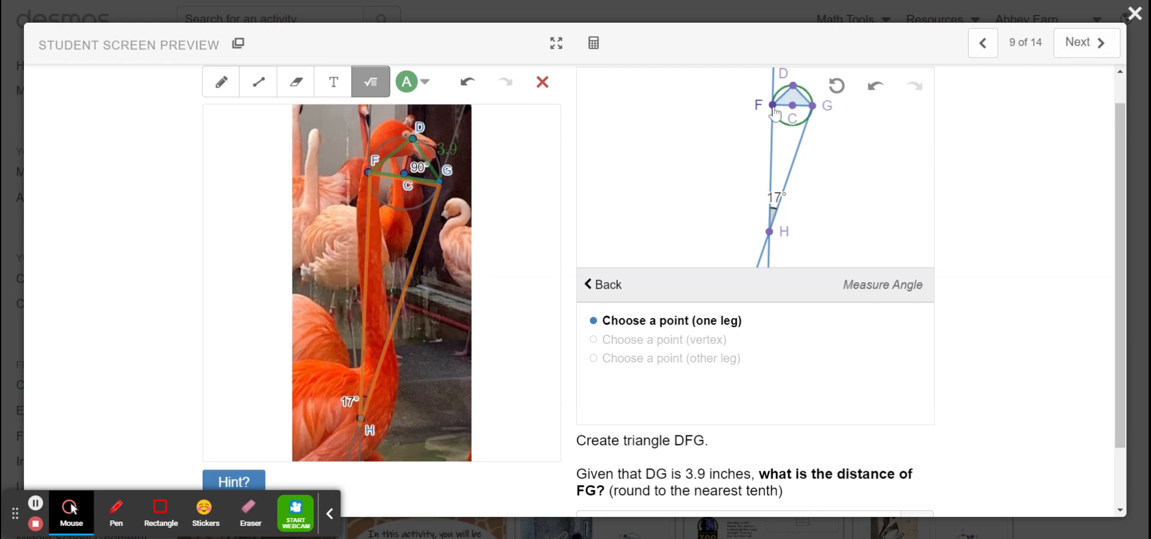
click(773, 106)
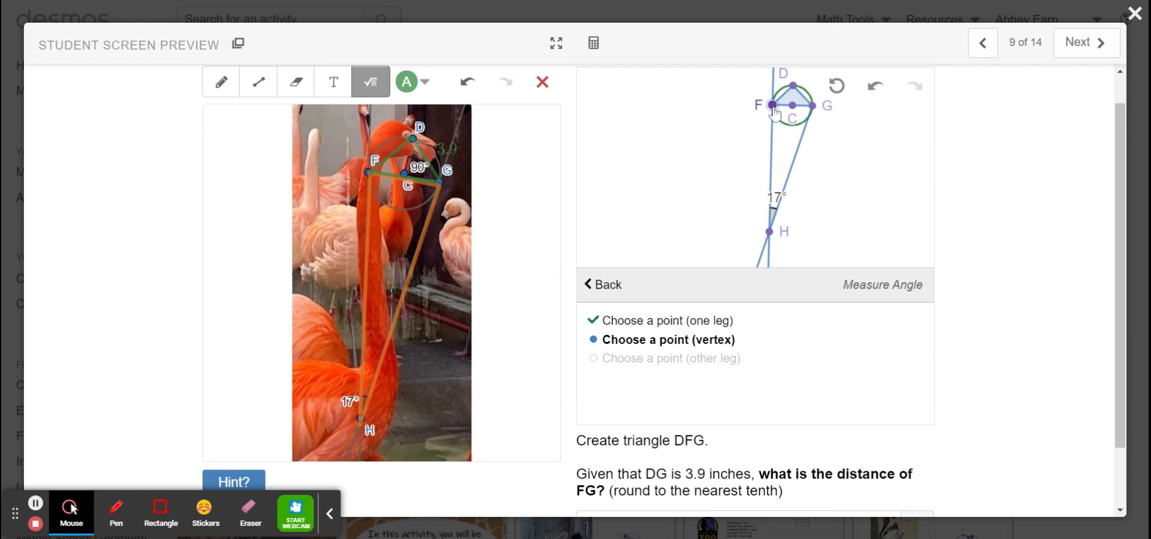
click(793, 85)
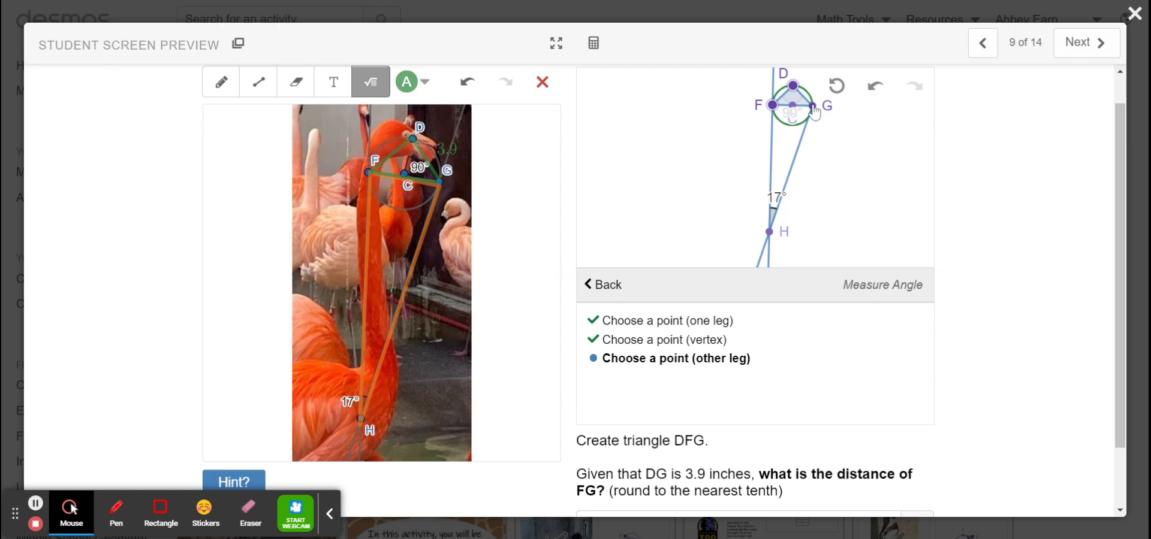
click(813, 107)
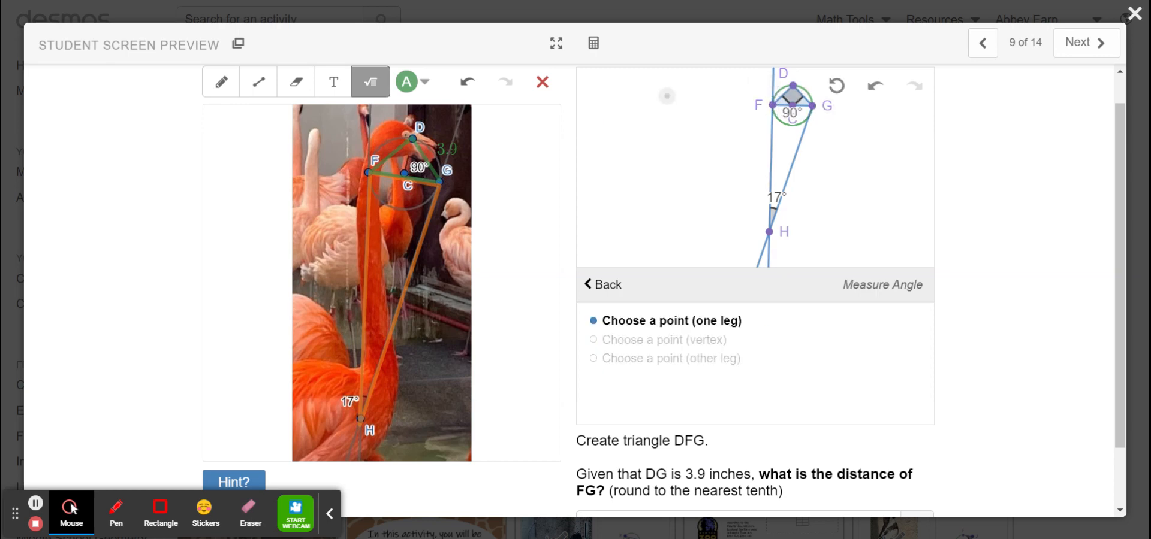
Switch the photo sketch to the freehand pen and measure angle DFG in the geometry figure, with F as the vertex
click(258, 82)
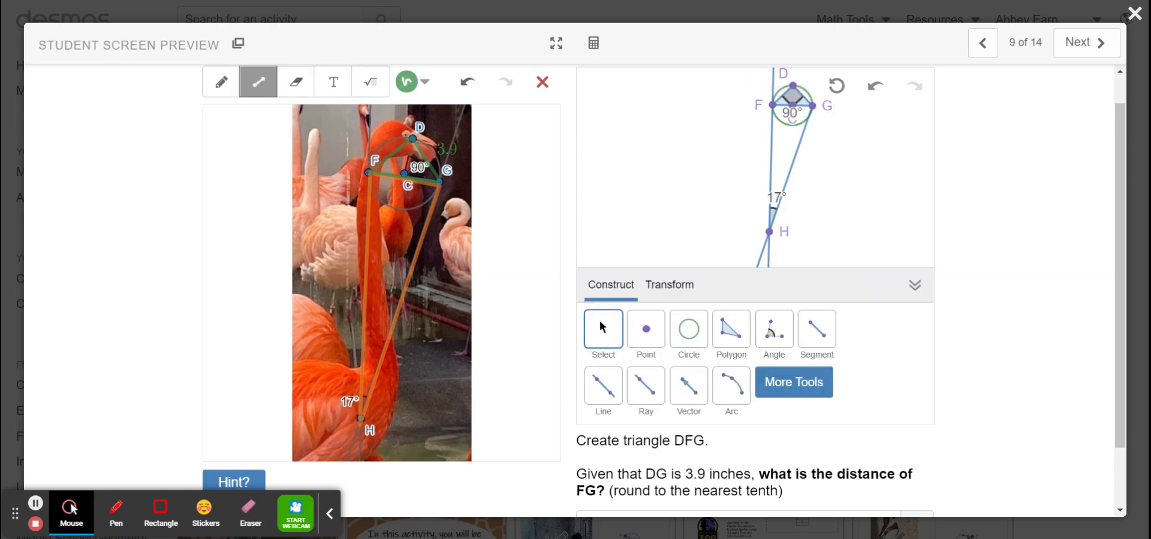
click(226, 89)
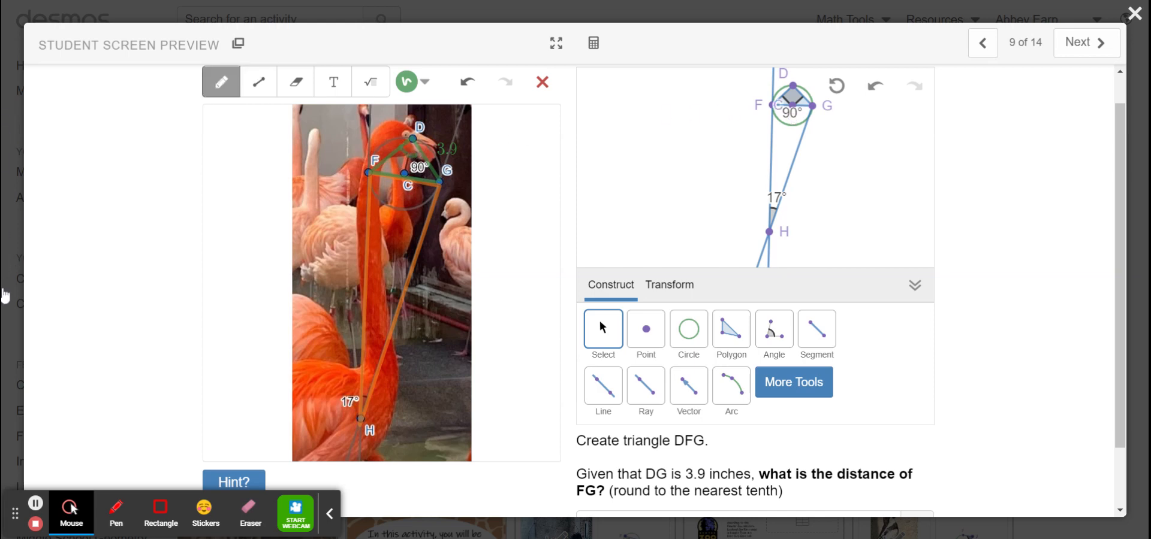
click(774, 329)
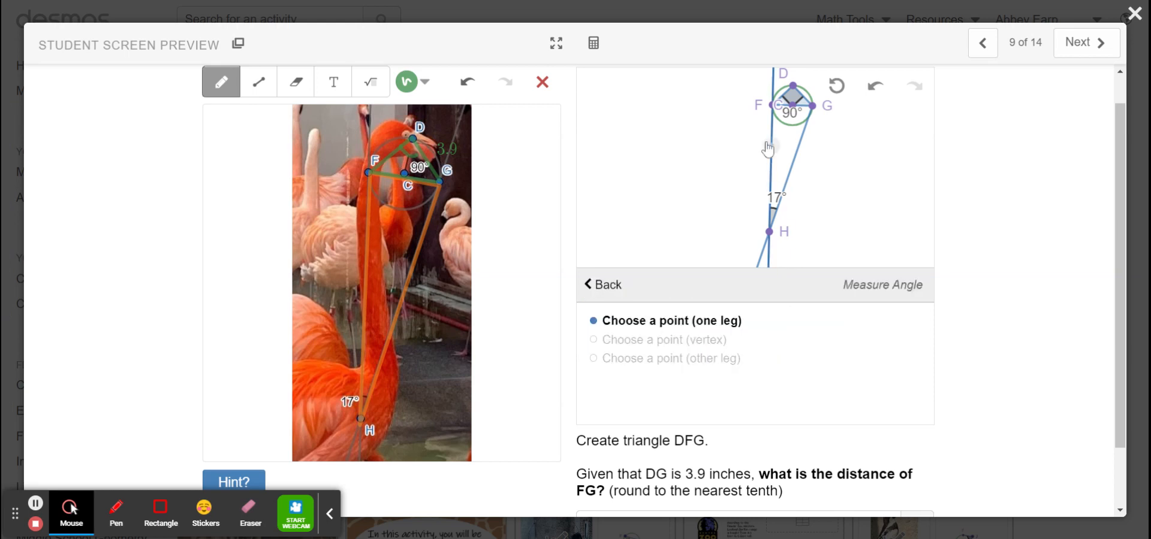
click(792, 86)
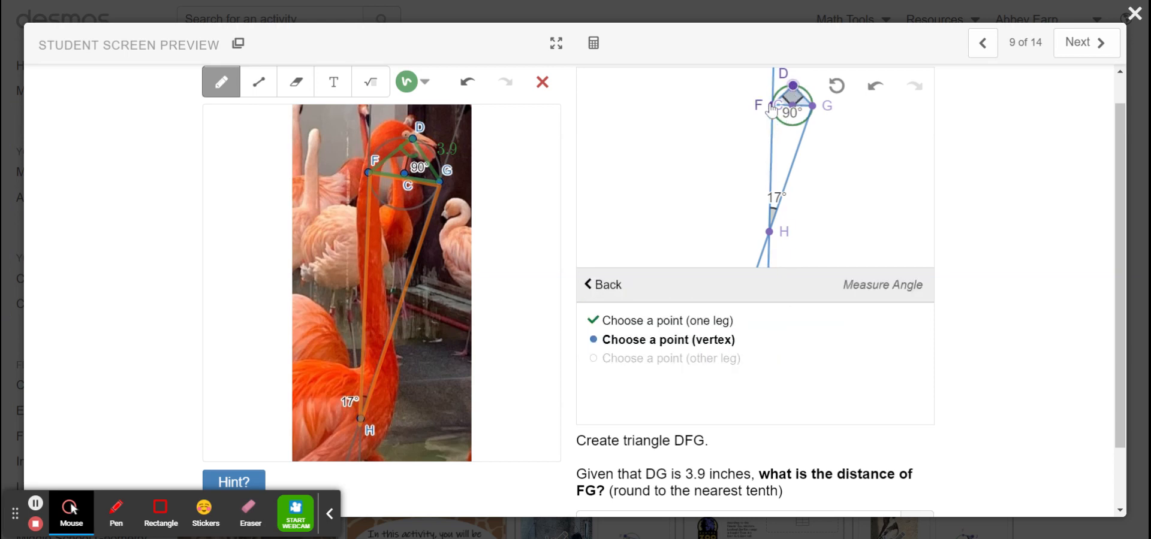
click(773, 106)
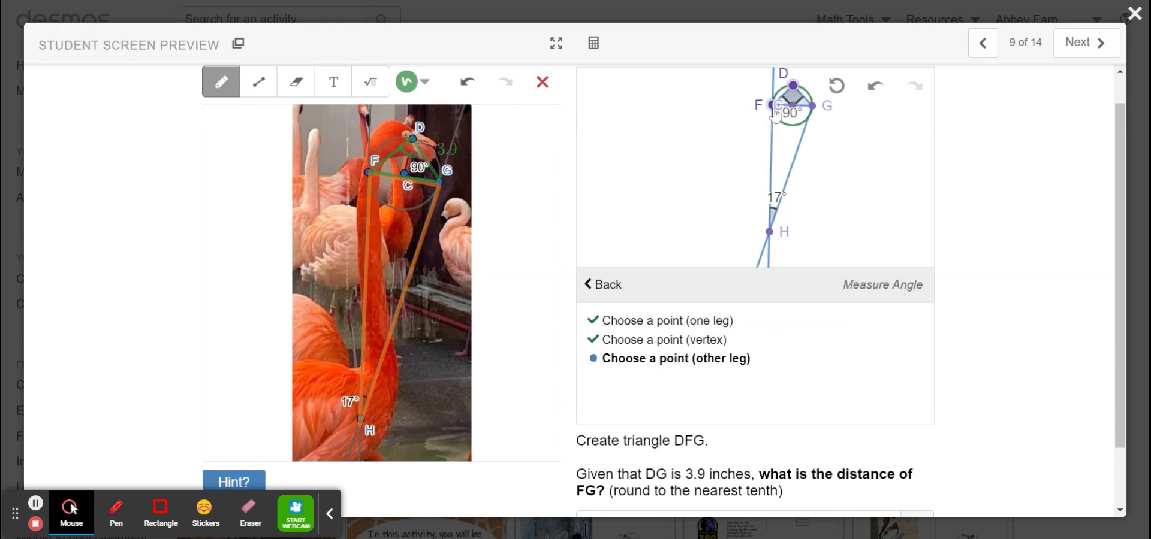
click(812, 106)
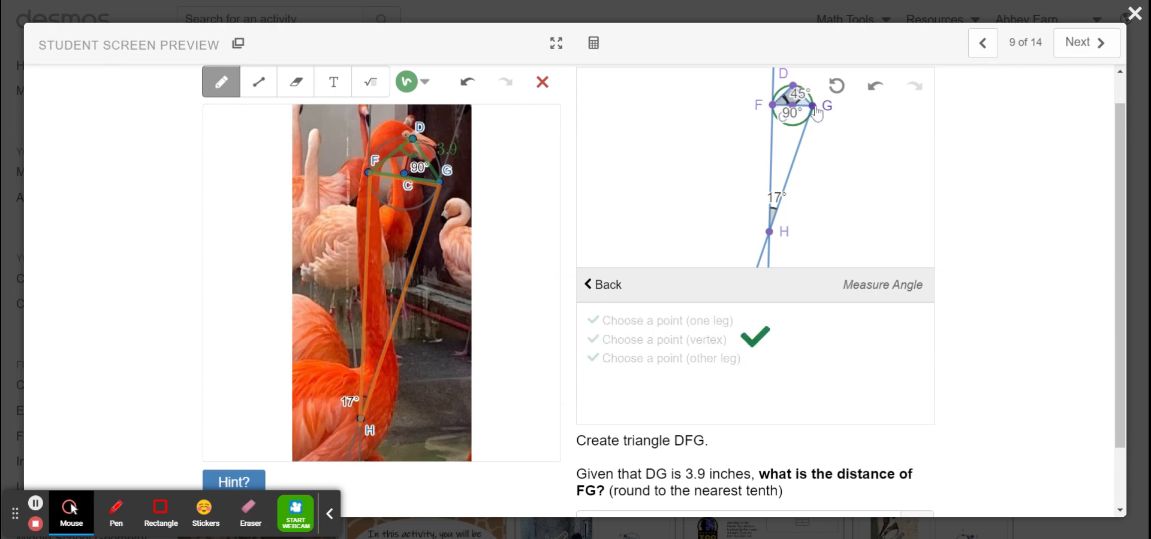
Mark angles F and G of triangle DFG on the photo with handwritten 45 labels, and label side DF 3.9
click(379, 165)
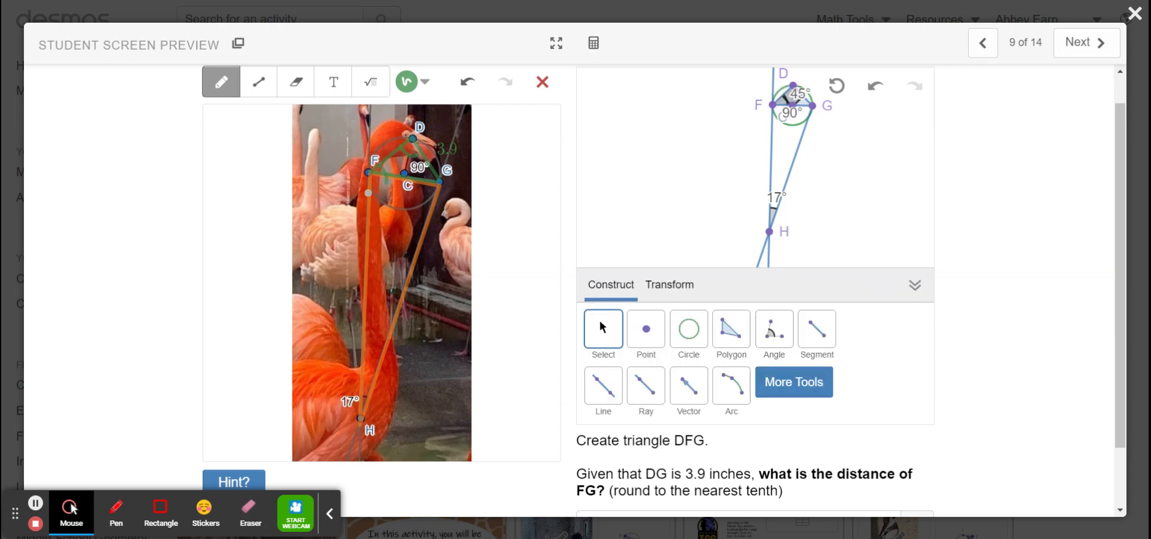
drag(383, 205, 392, 222)
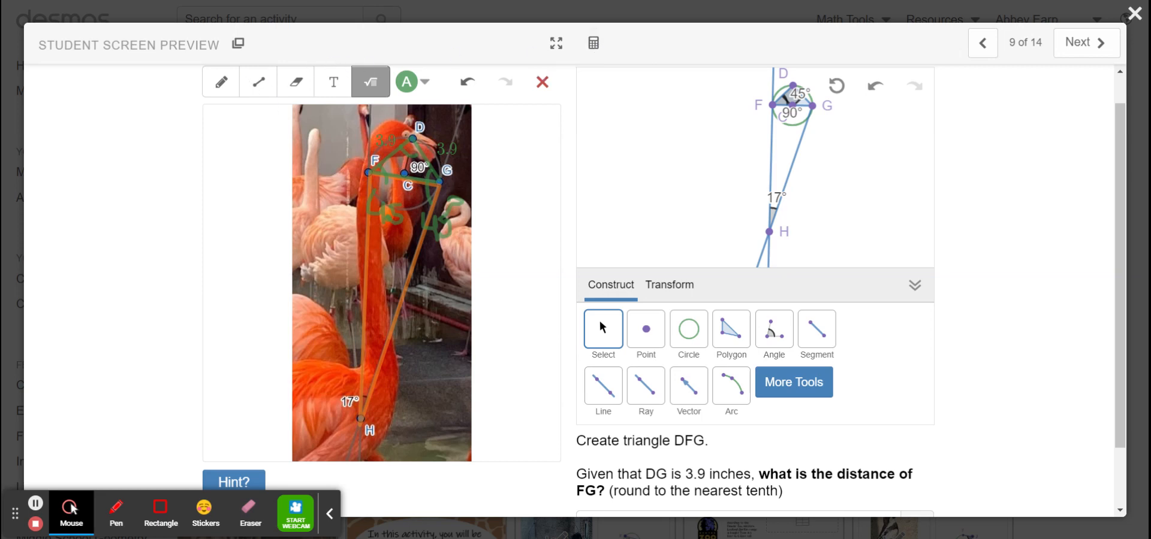
Add the math expression a²+b²=c² on the photo beside point H and select the whole expression
click(444, 422)
text(d)
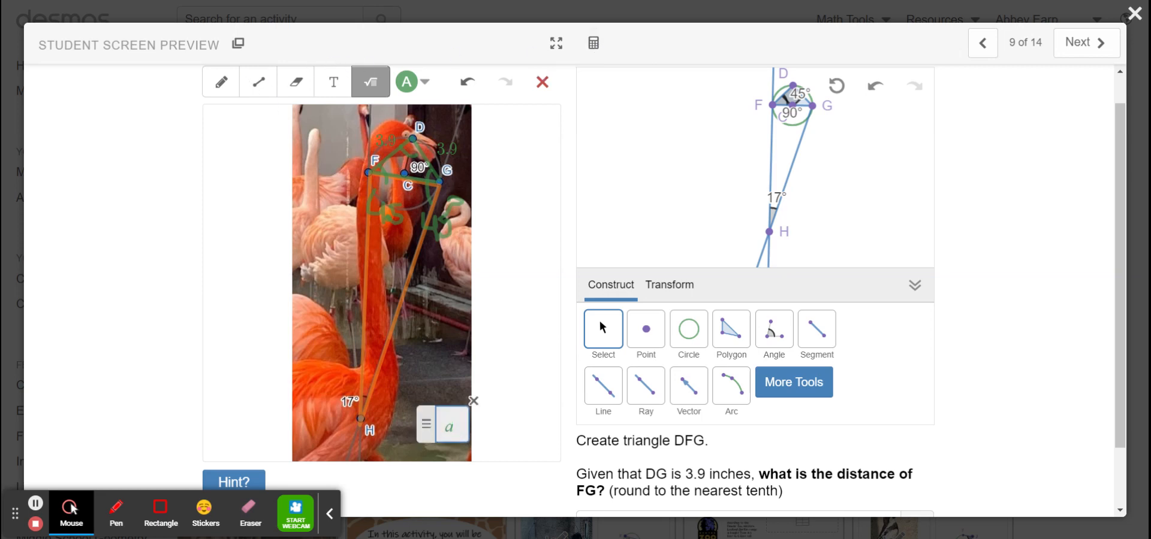
text(^2)
key(Right)
text(+b^2)
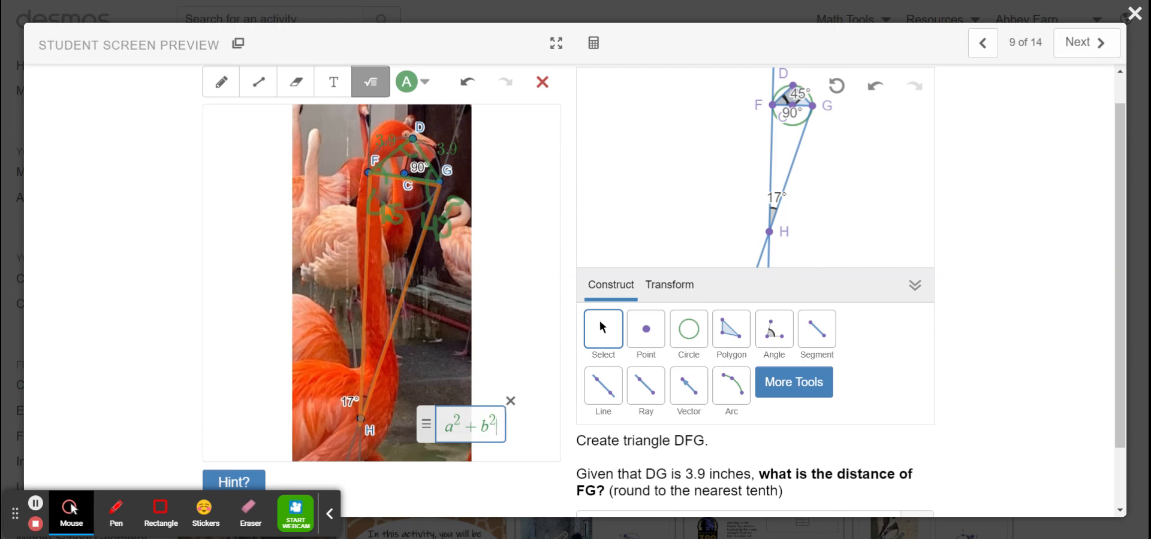
key(Right)
text(=c^2)
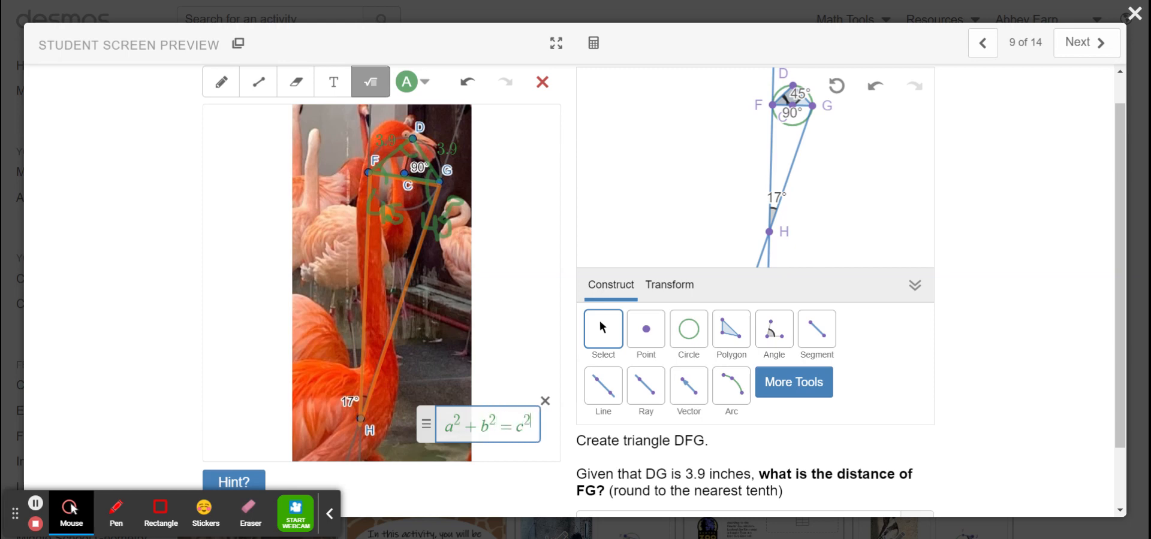
key(ctrl+a)
key(ctrl+c)
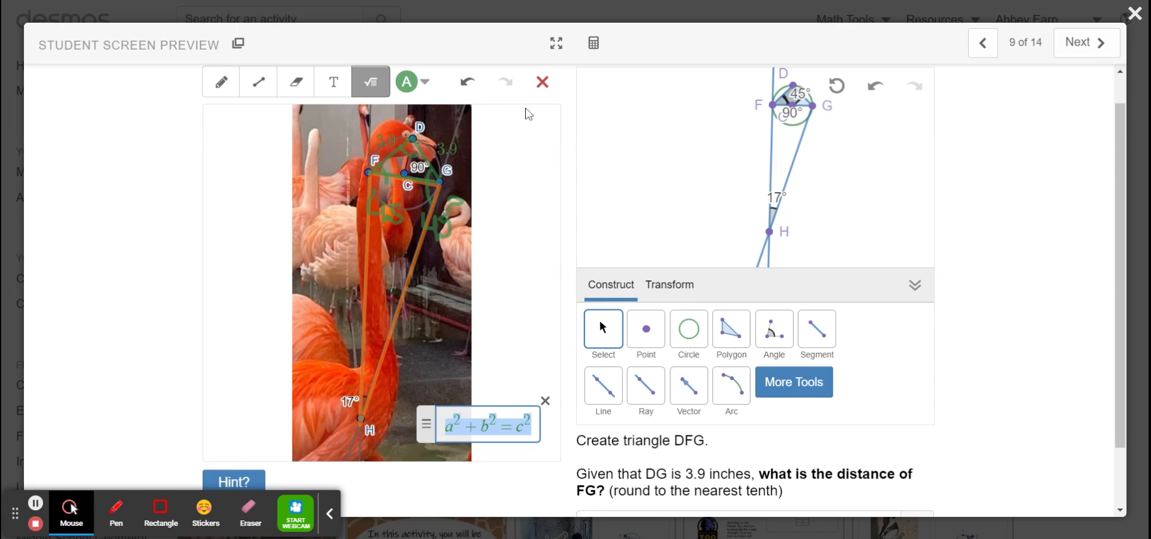
Paste the expression a²+b²=c² into the scientific calculator and substitute (3.9) for both a and b
click(593, 45)
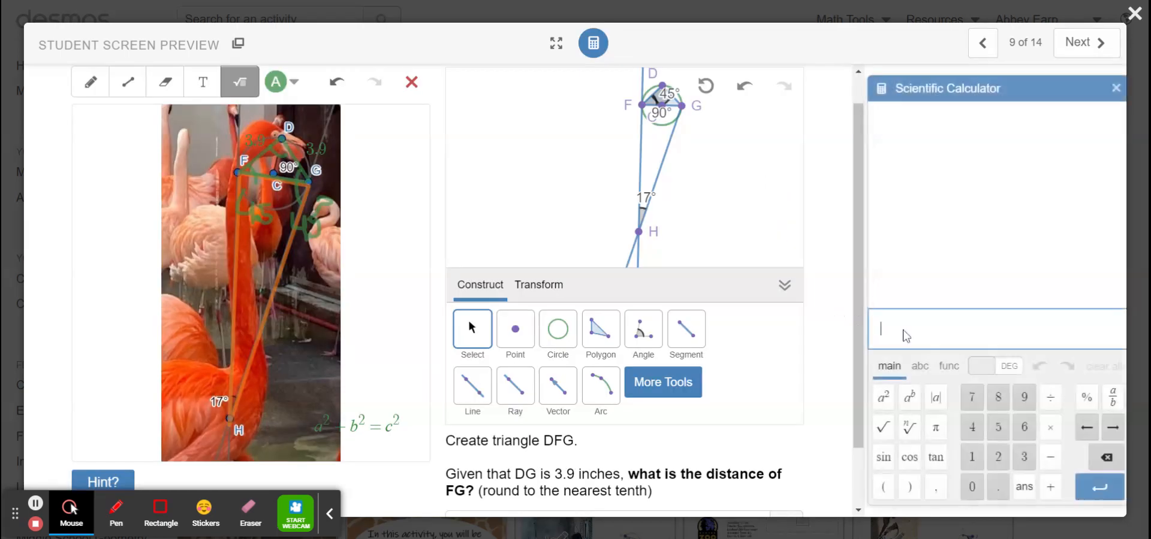
key(ctrl+v)
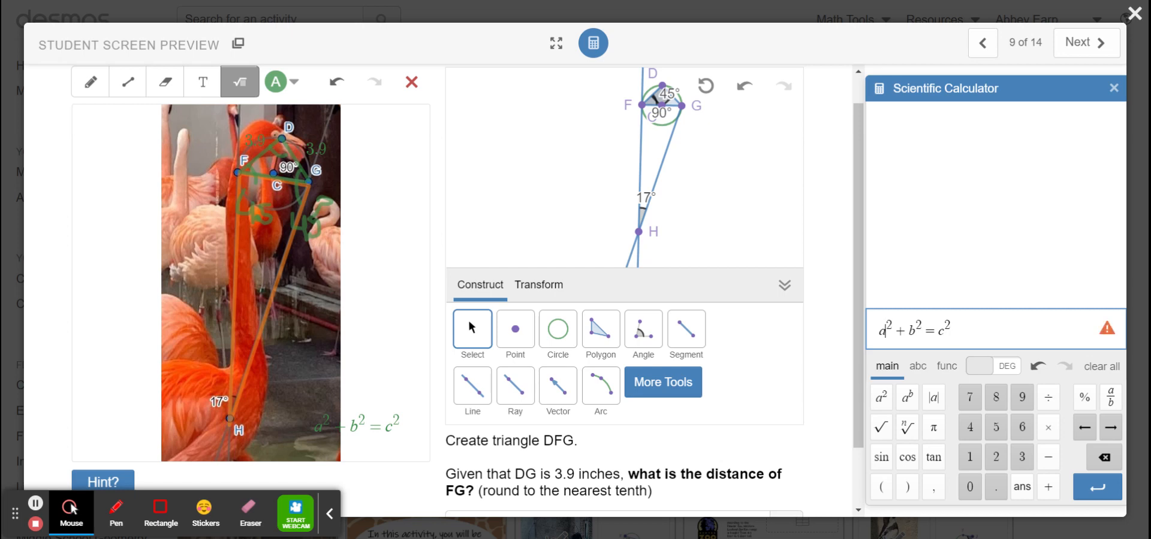
key(BackSpace)
text((3.9))
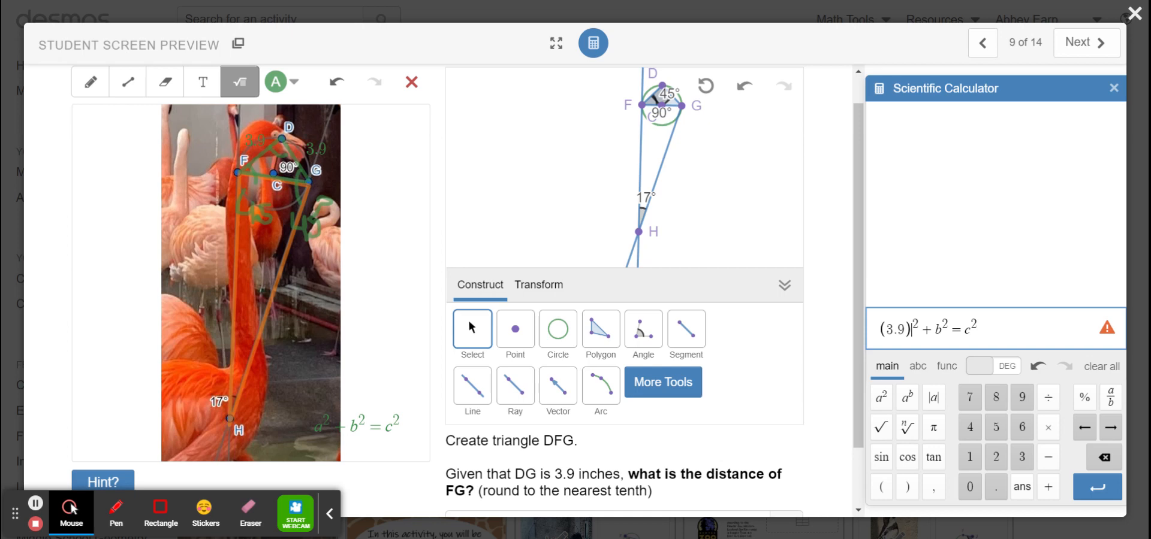
click(942, 330)
key(BackSpace)
text((3.)
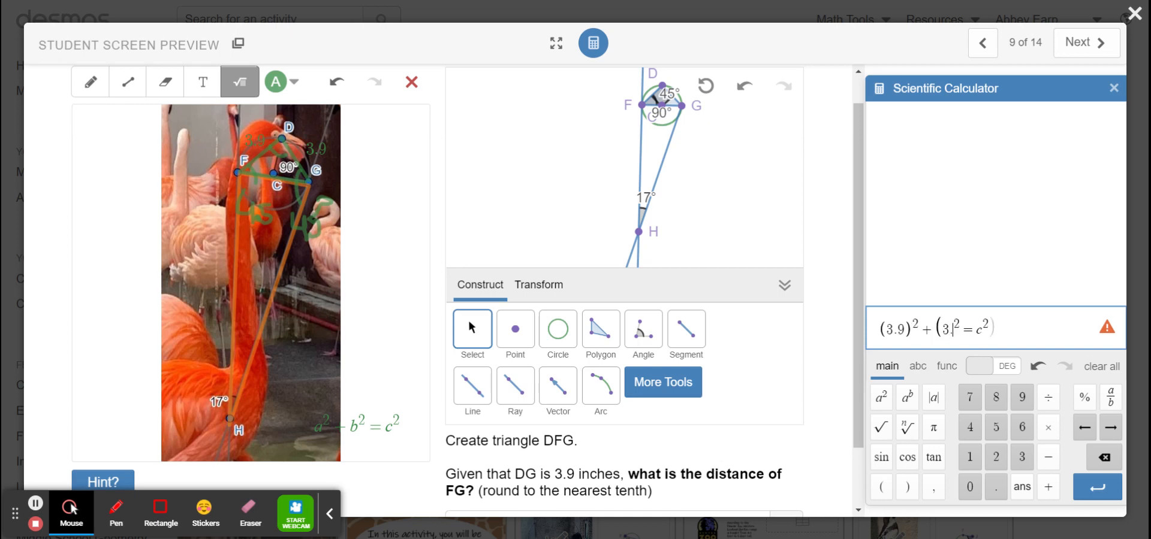
text(9))
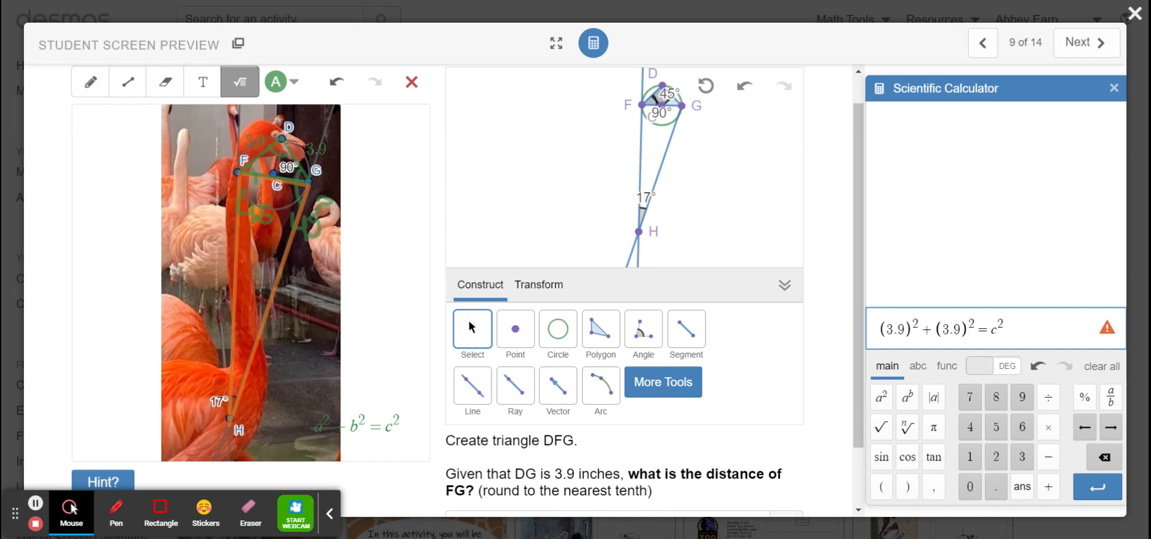
Remove "= c²" from the calculator expression to evaluate the sum of squares, and calculate the square root of 30.42
drag(1008, 330, 976, 330)
key(BackSpace)
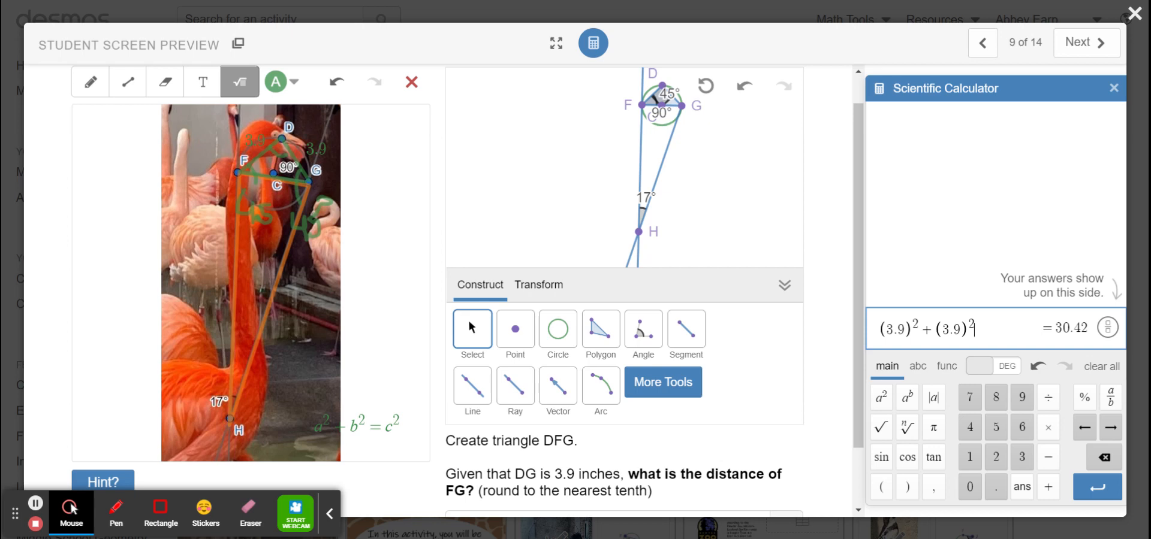
key(Return)
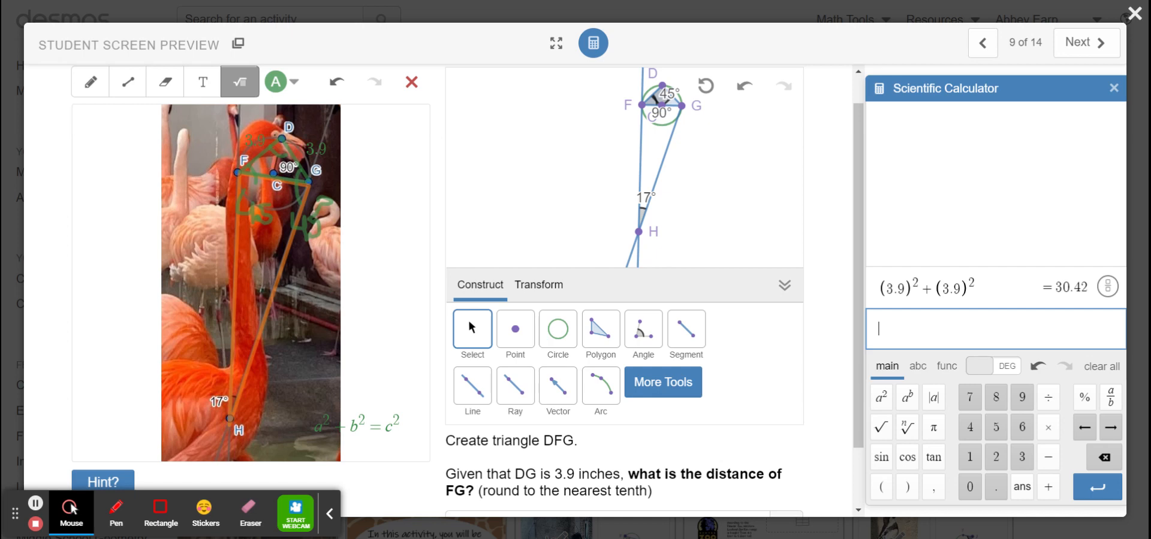
text(sqrt)
text(30.42)
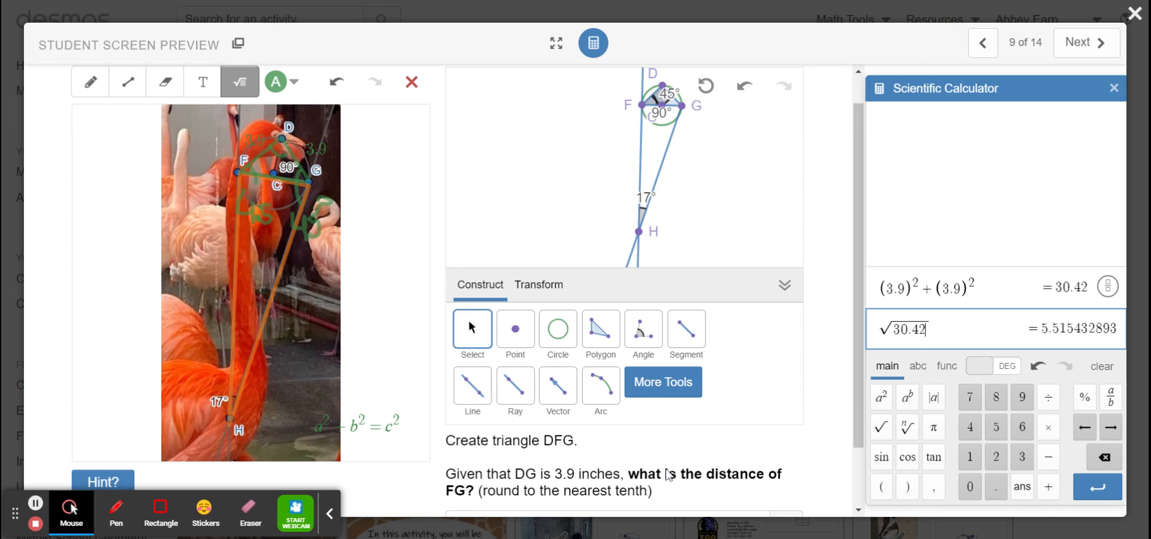
Answer the question about the distance of FG with 5.5 and submit it to move on to the explanation
scroll(668, 475, down, 1)
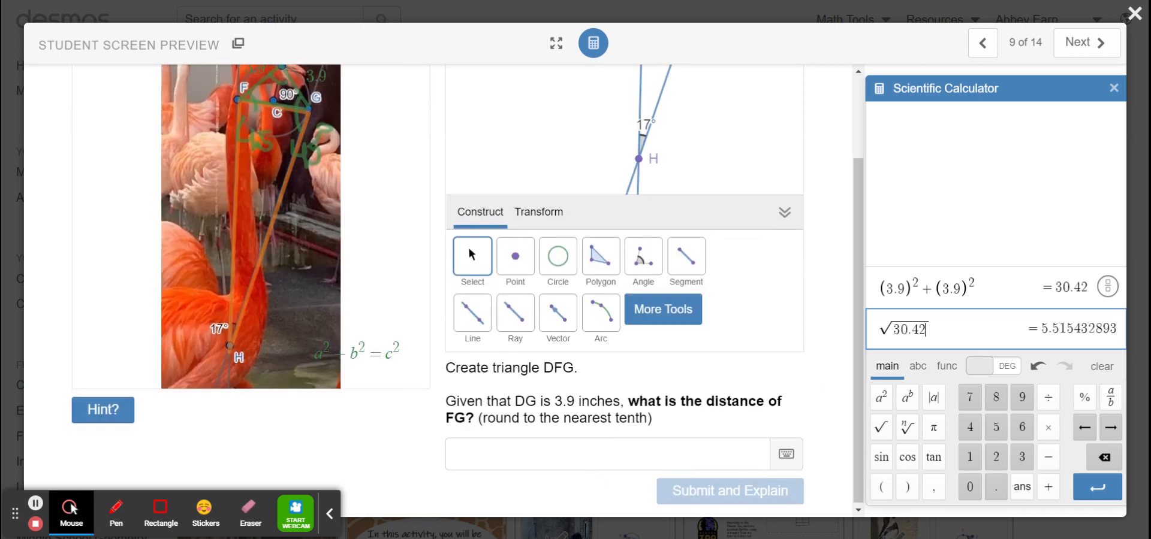
click(599, 465)
text(5.5)
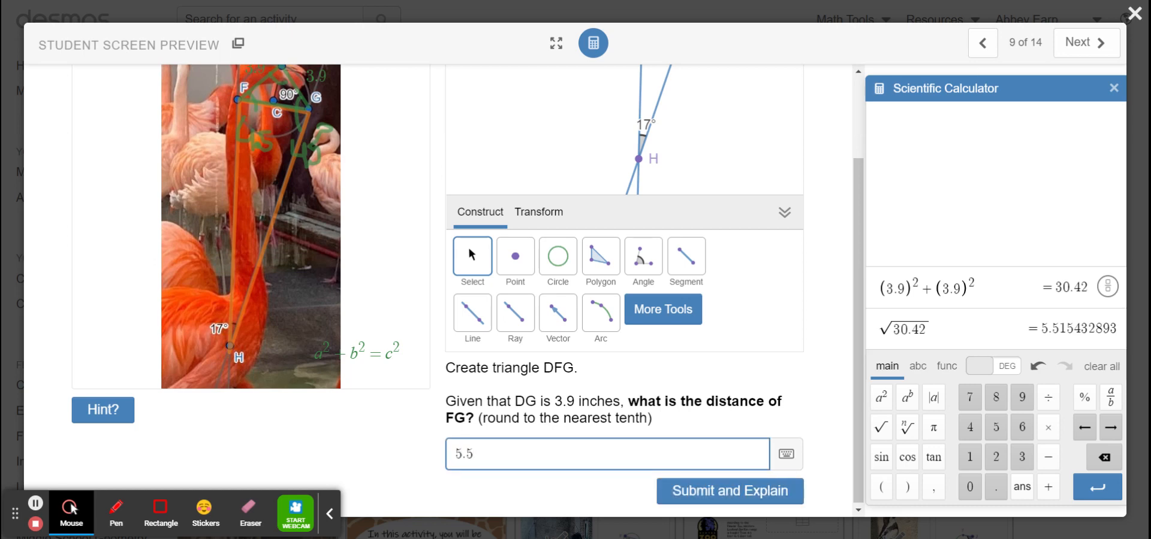
click(738, 490)
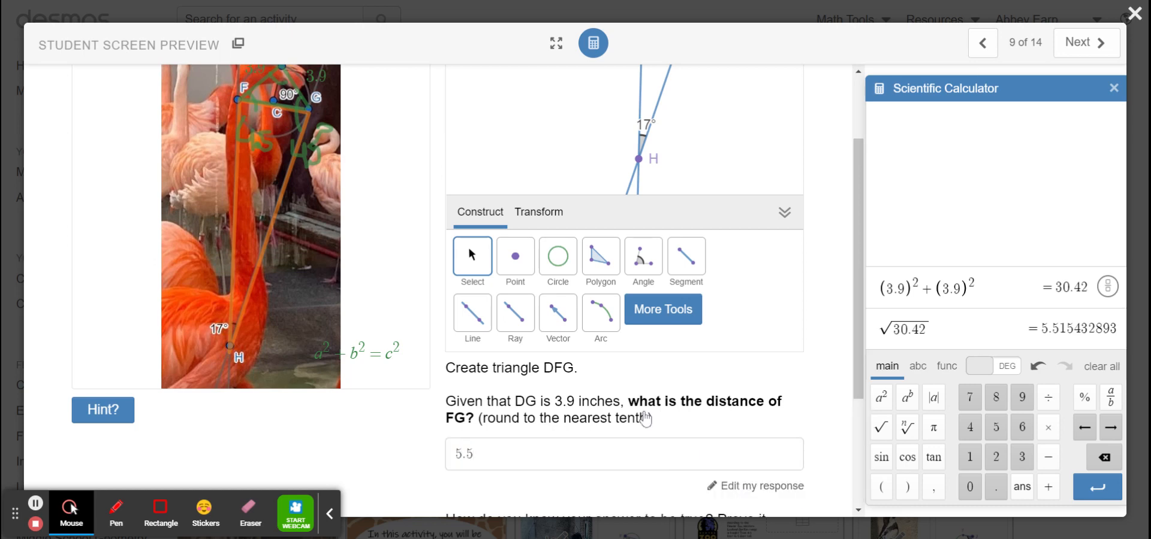
Begin the proof response with "We used our knowledge of 45-45-90 trianlges to figure out that the FD is also 3.9 inches"
text(We u)
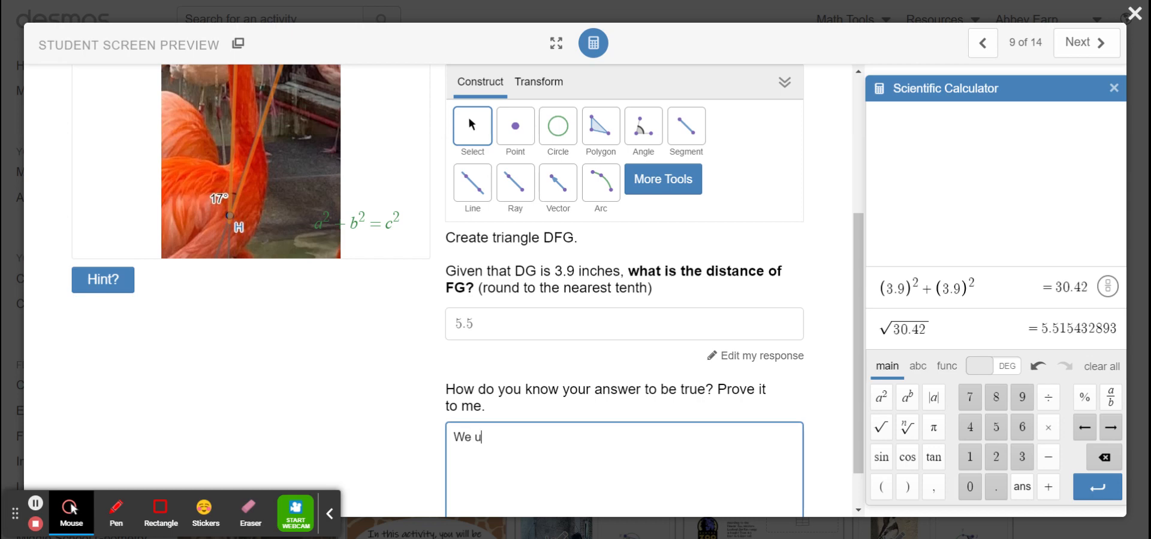
text(sed our knoe)
key(BackSpace)
text(wledge of )
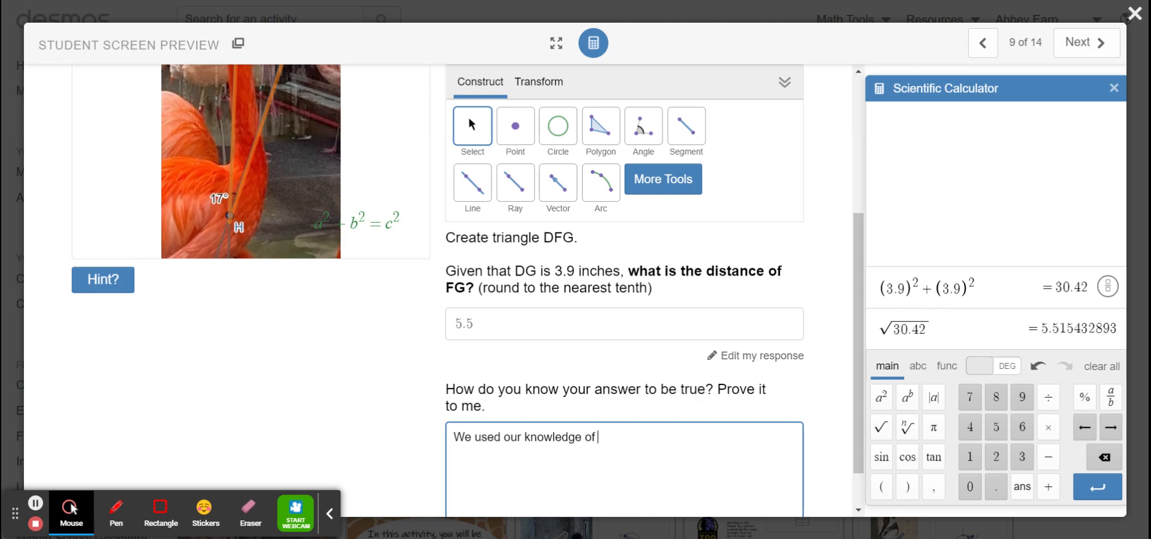
text(45-45-90 trianlges to figure )
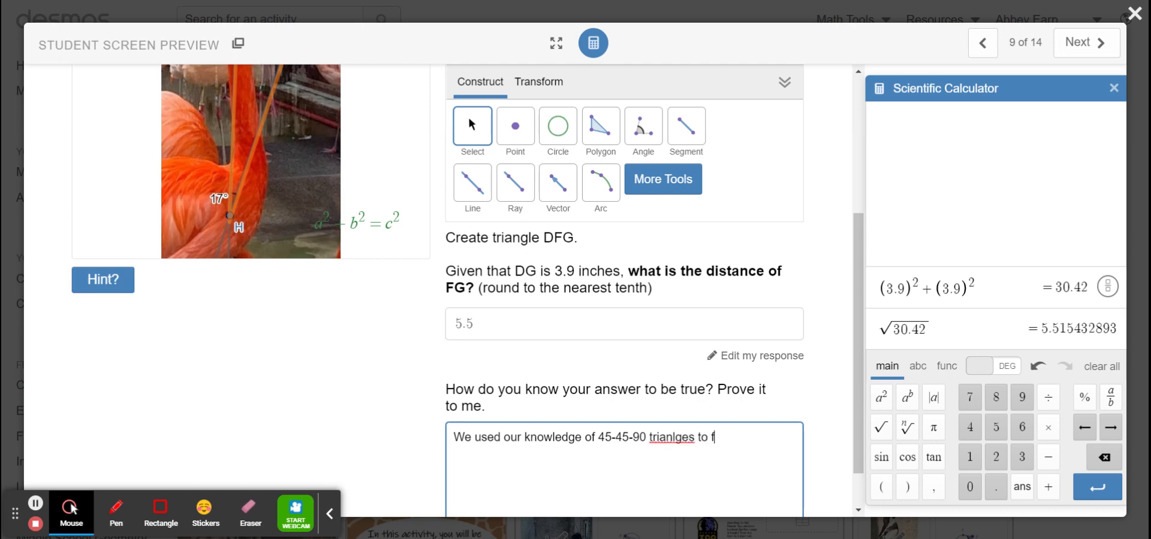
text(out that the)
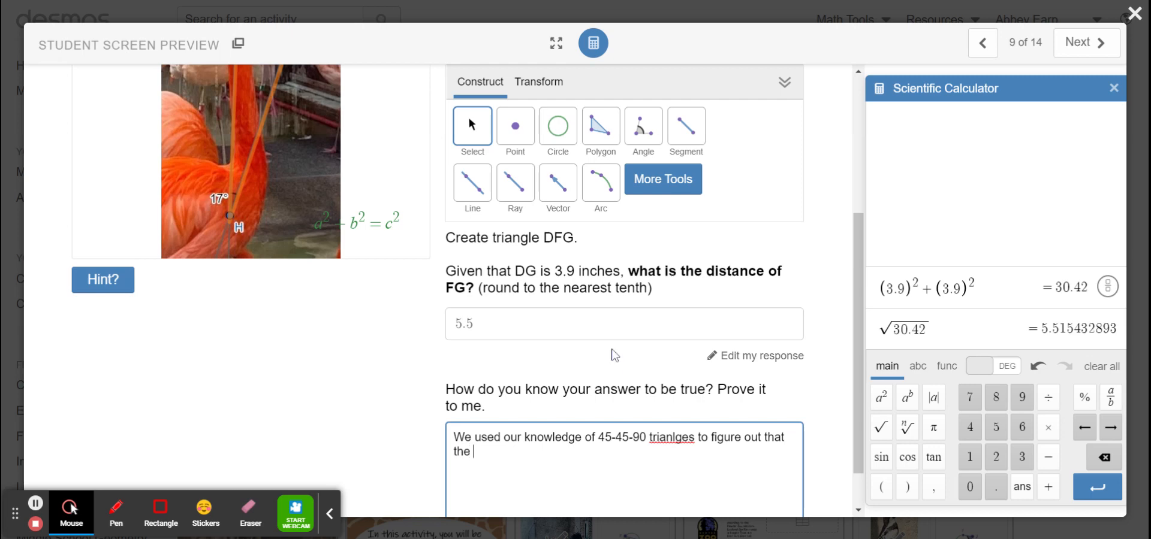
text(FD is also 3)
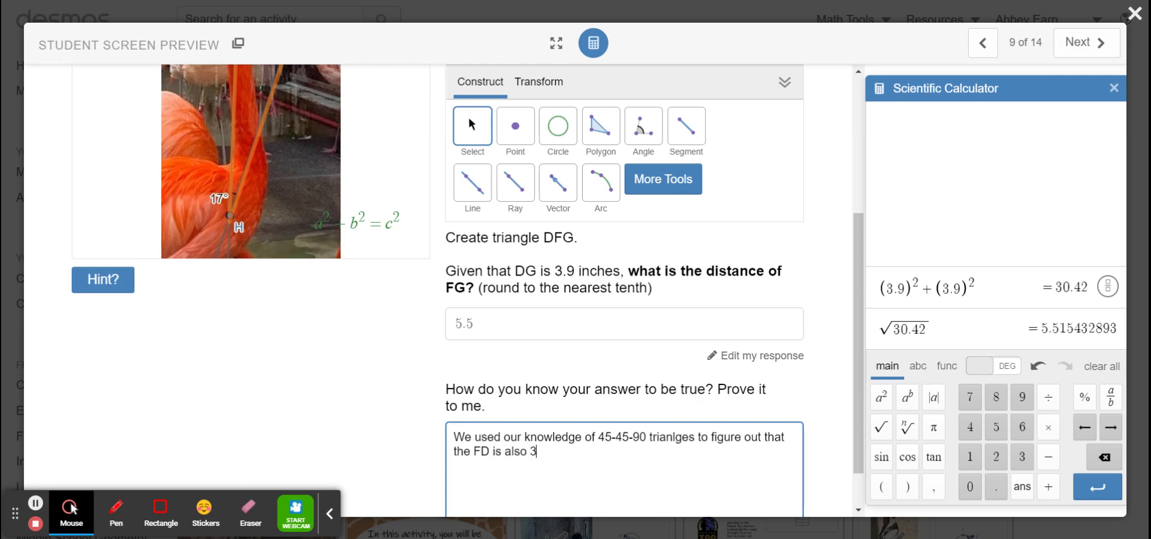
text(.9 inches. Then u)
Continue the proof response with a second sentence beginning "Then we used Pythagorean"
key(BackSpace)
text(we used)
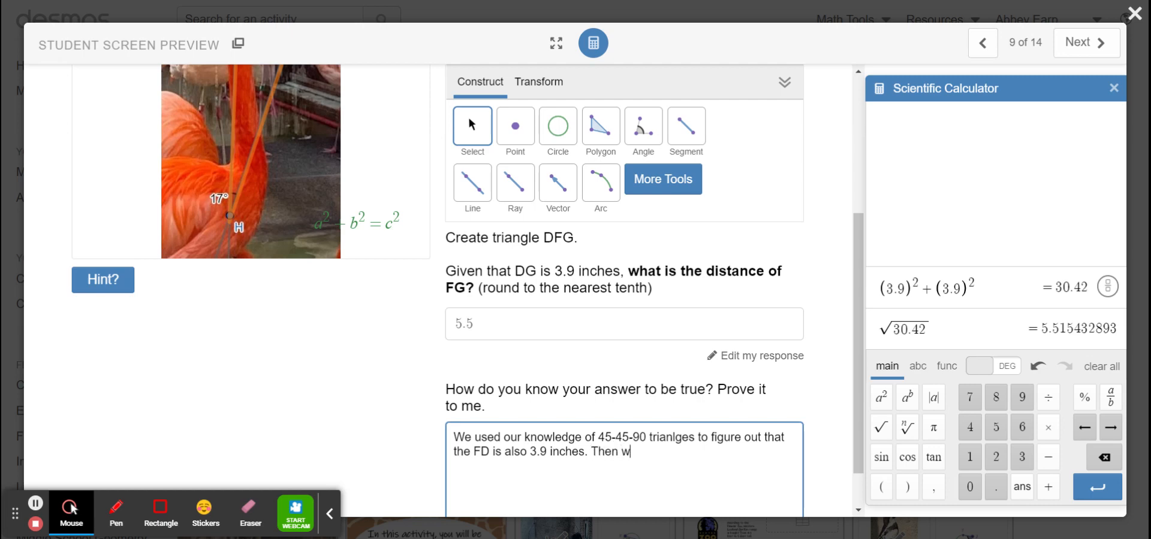
text( Pythagorean)
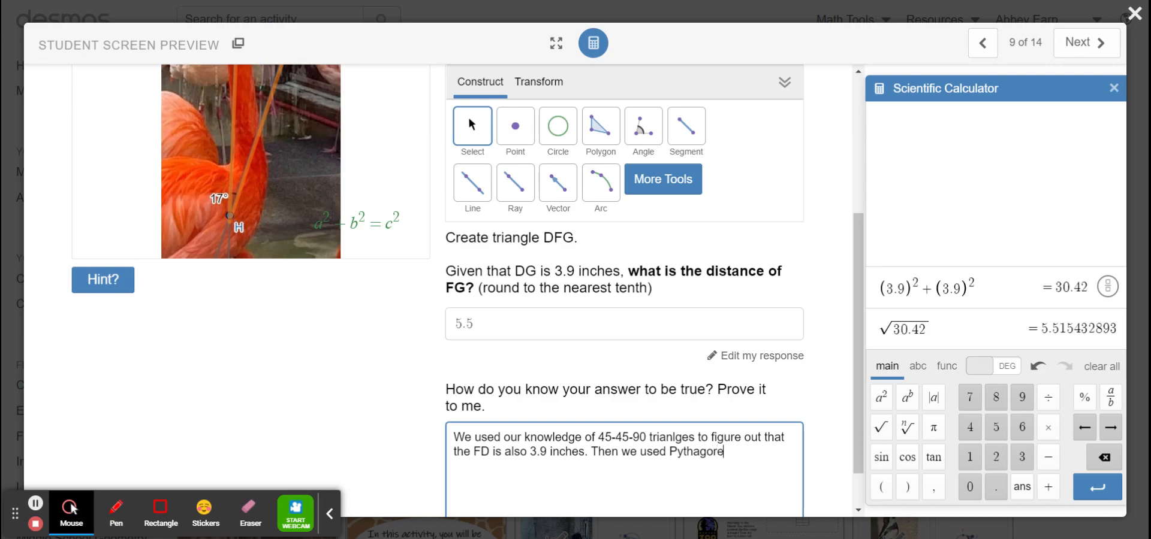